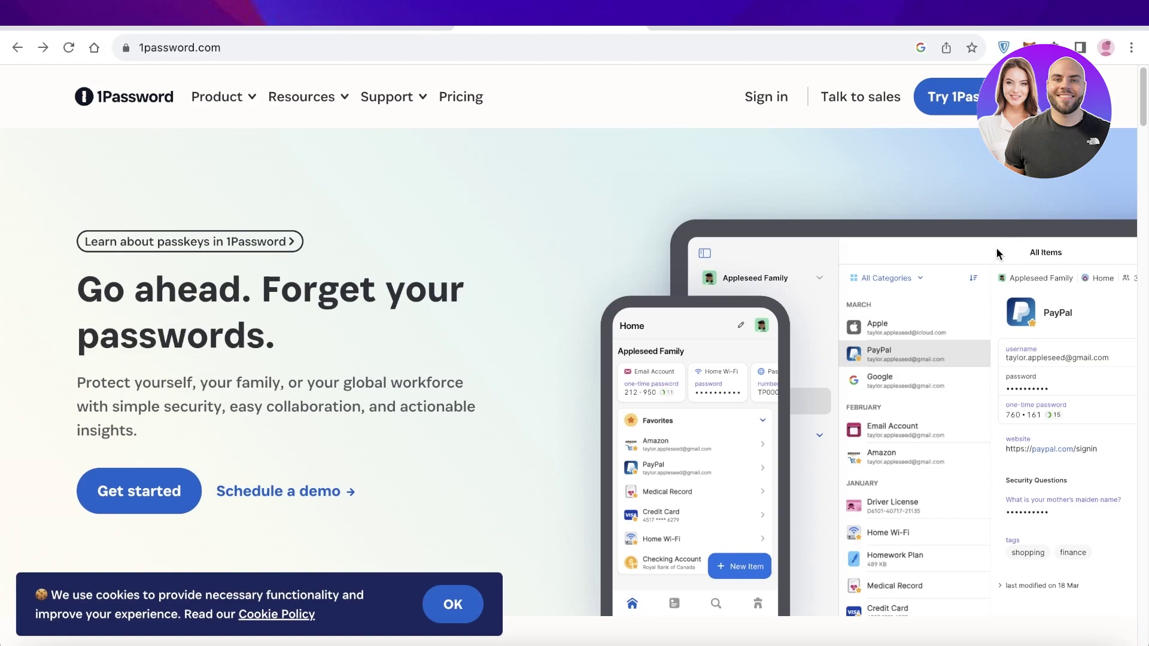
# Scroll through the 1Password website to look over its content
pyautogui.scroll(-2, 995, 249)
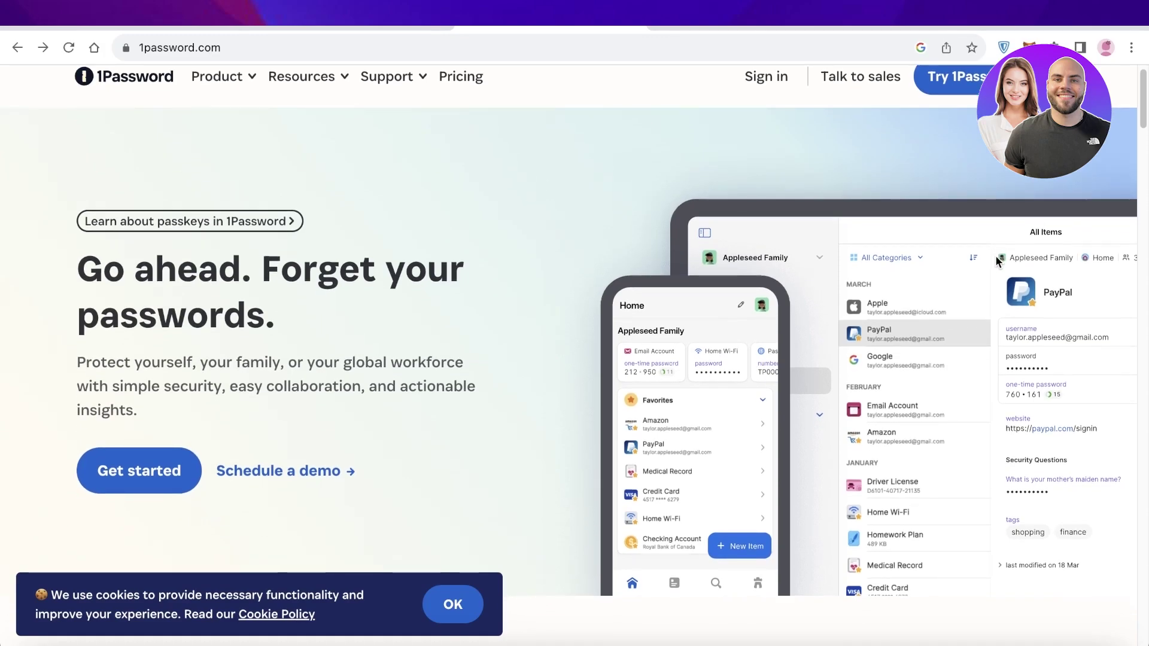
pyautogui.scroll(-1, 996, 254)
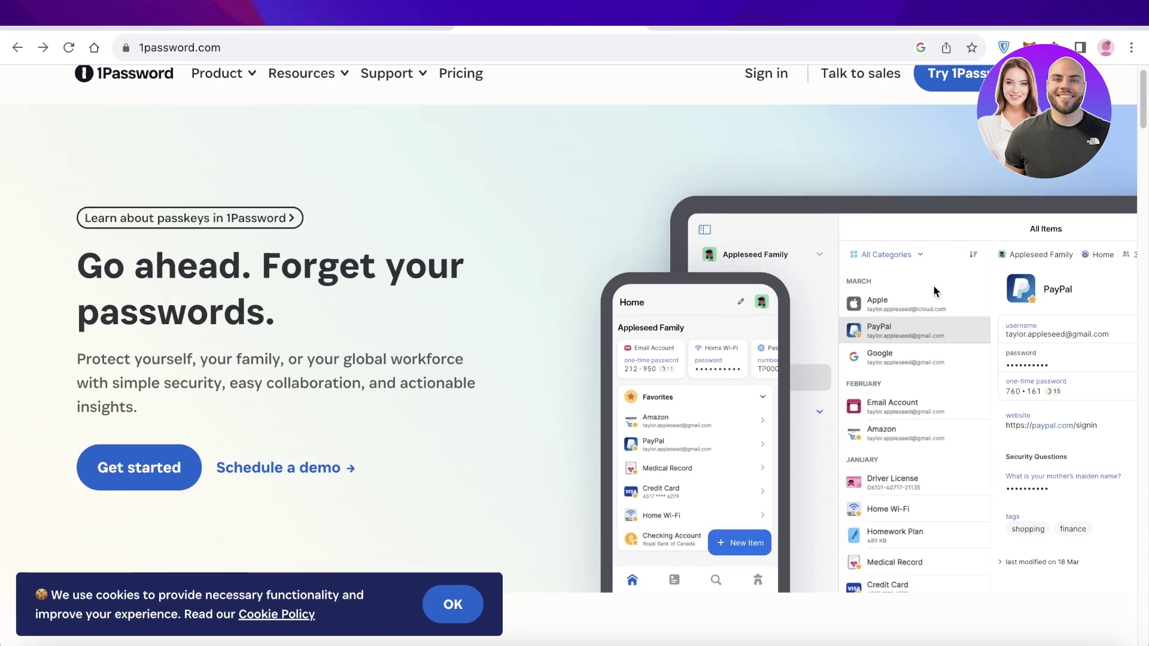
pyautogui.scroll(-5, 929, 327)
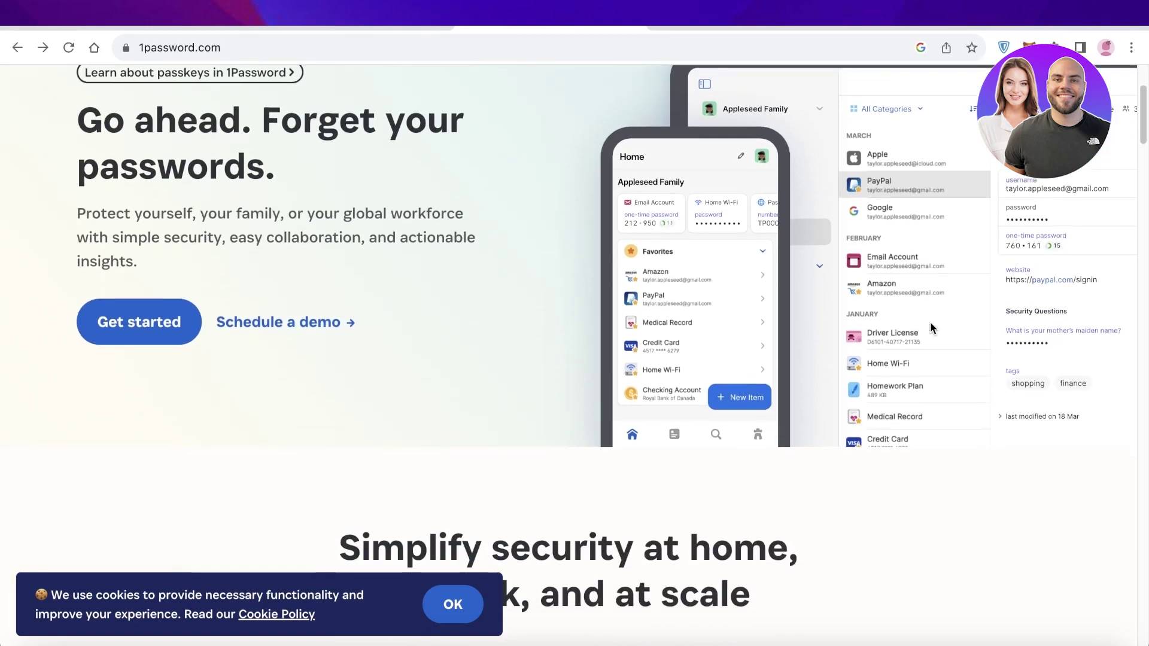
pyautogui.scroll(-5, 926, 317)
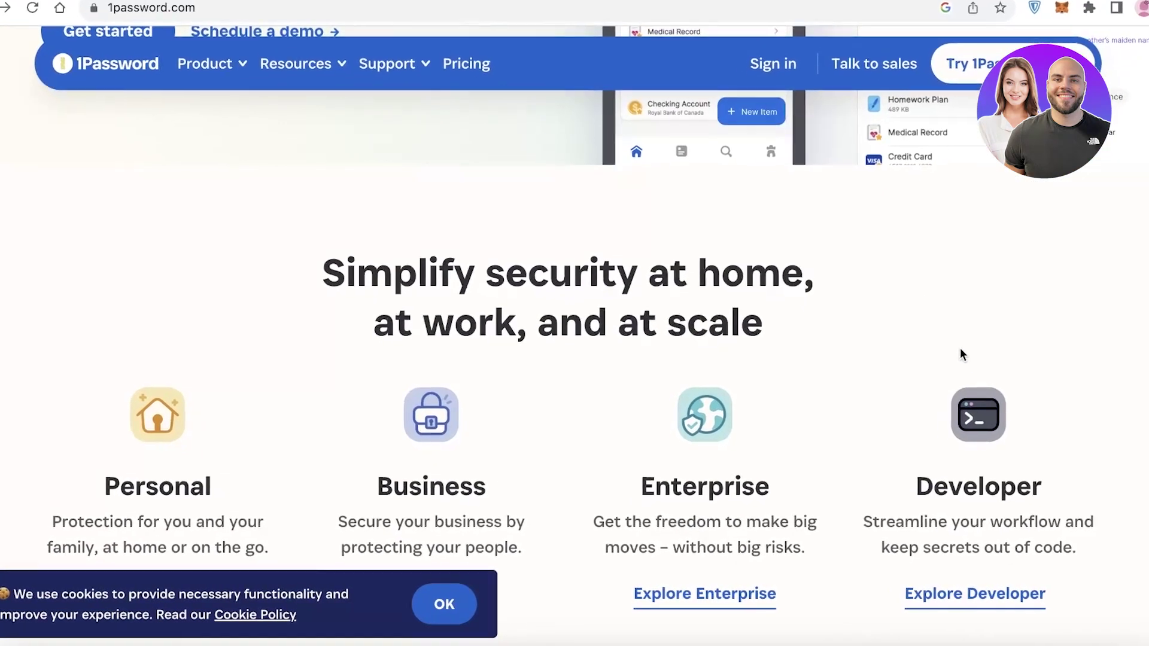
pyautogui.scroll(-8, 981, 362)
pyautogui.scroll(7, 975, 362)
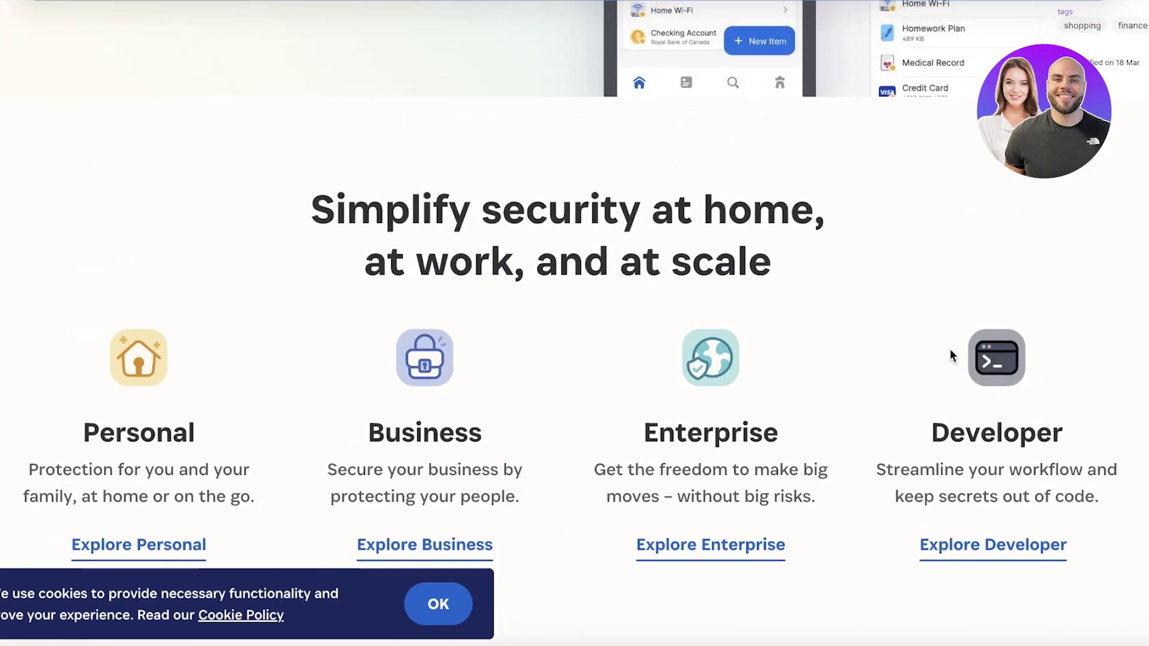
pyautogui.scroll(-1, 951, 356)
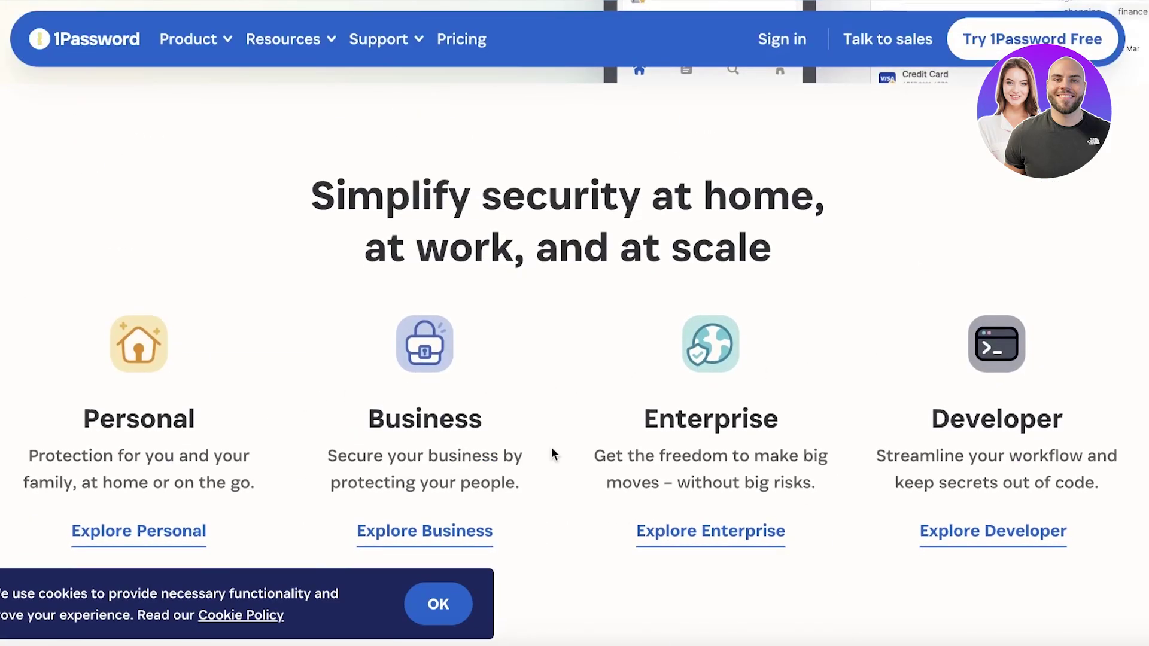
pyautogui.scroll(-1, 949, 328)
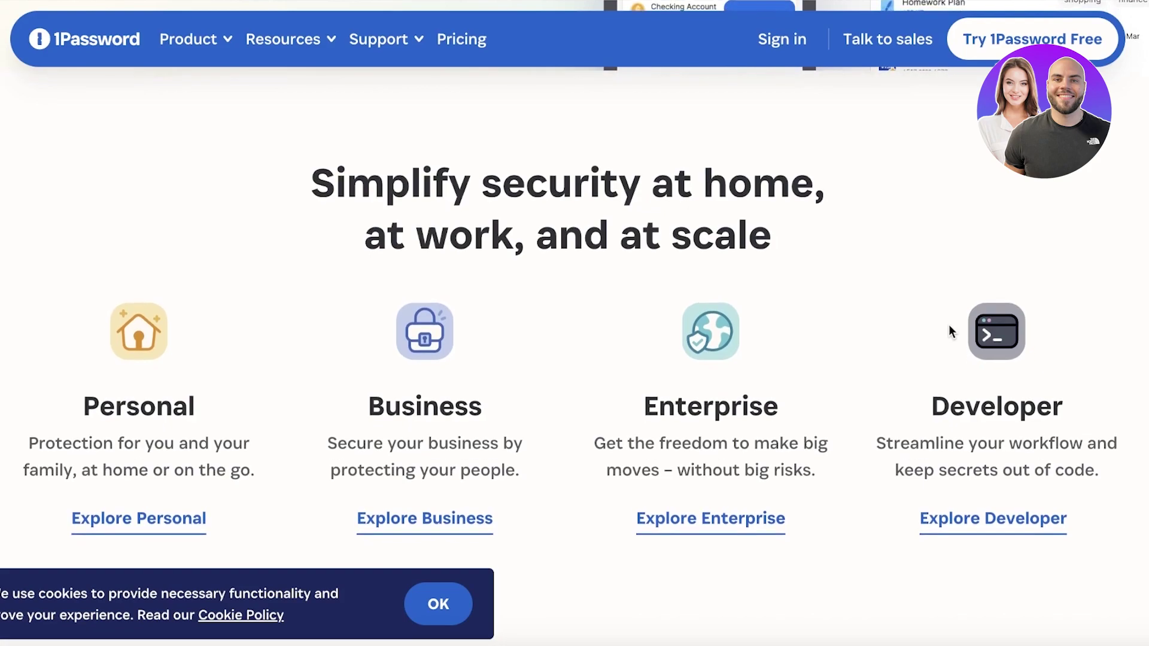
pyautogui.scroll(-5, 950, 329)
pyautogui.scroll(-6, 935, 325)
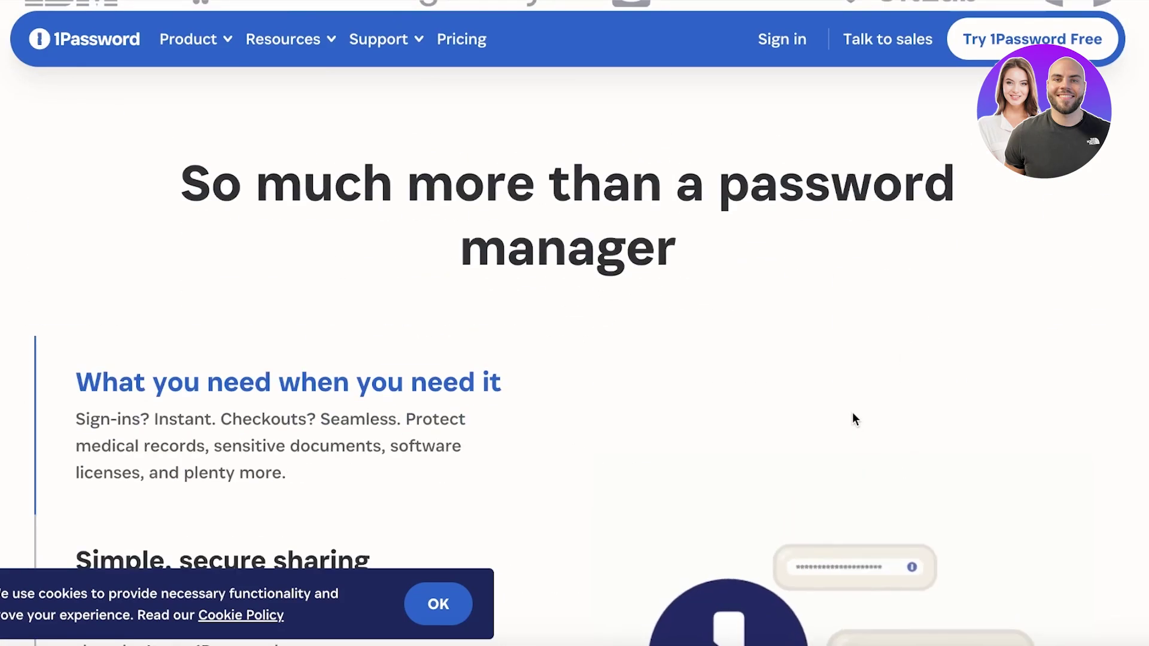
pyautogui.scroll(-2, 852, 410)
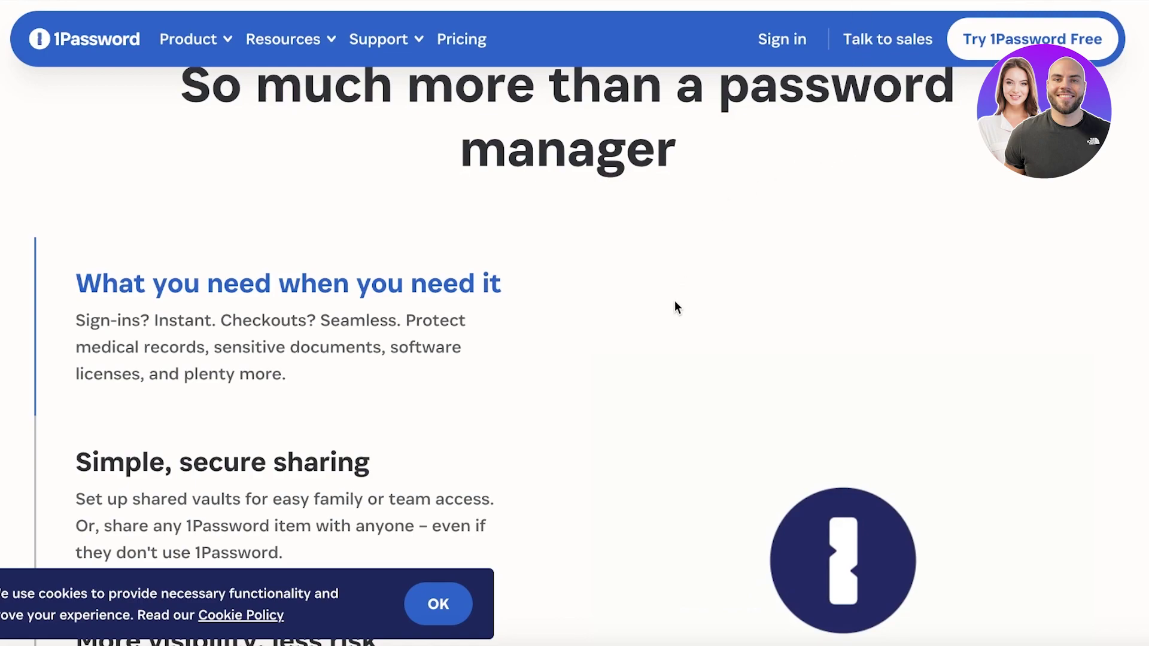
pyautogui.scroll(-8, 675, 306)
pyautogui.scroll(2, 657, 347)
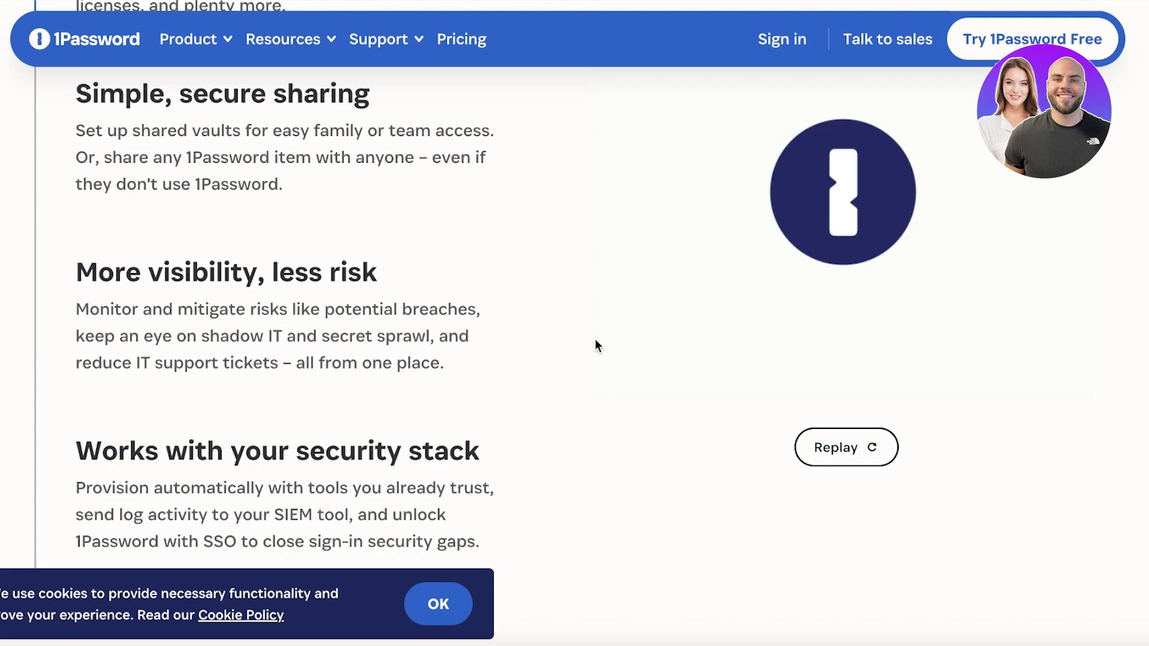
pyautogui.scroll(1, 497, 399)
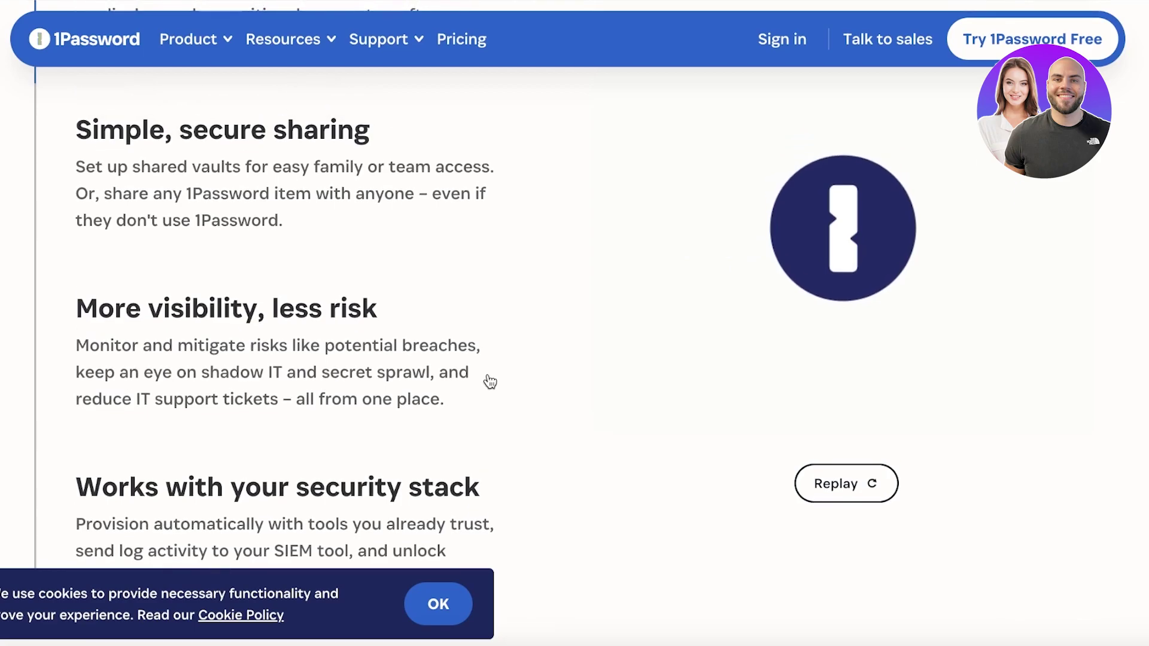
pyautogui.scroll(-1, 489, 389)
pyautogui.scroll(-8, 509, 347)
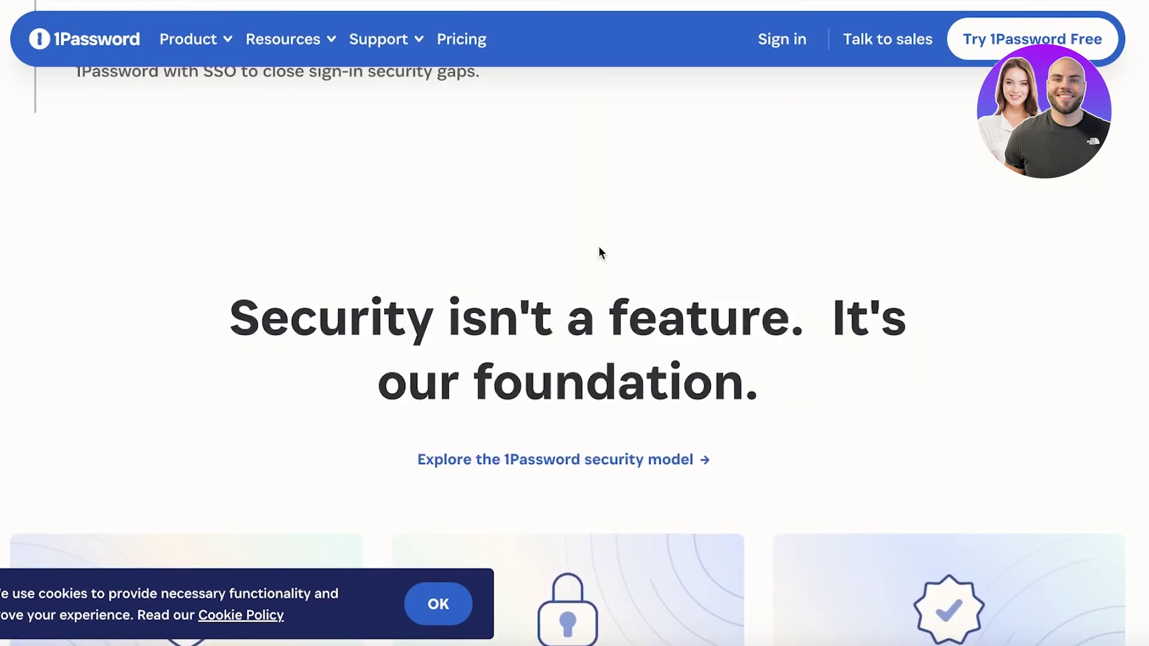
pyautogui.scroll(13, 604, 254)
pyautogui.scroll(5, 611, 263)
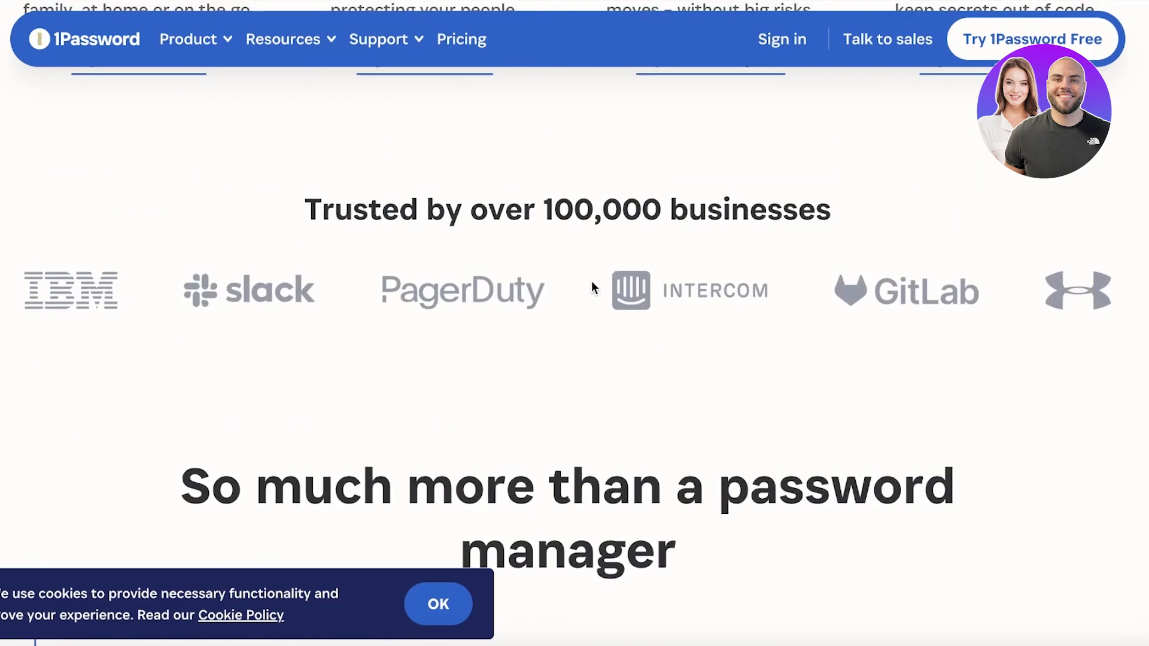
pyautogui.scroll(5, 591, 284)
pyautogui.scroll(5, 539, 295)
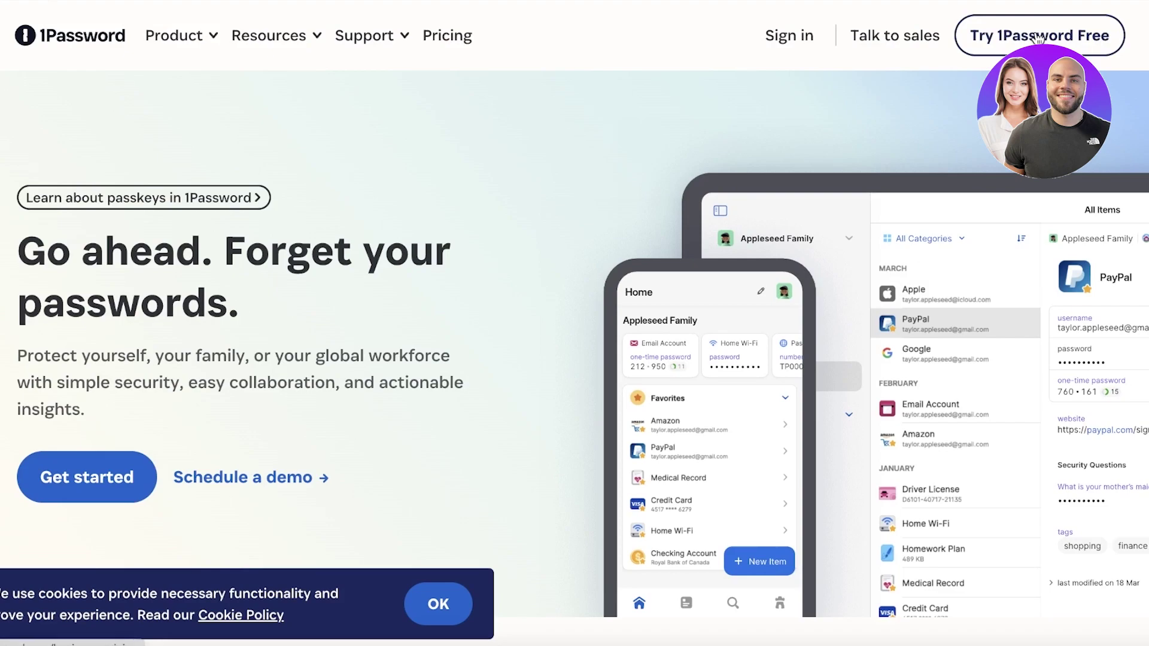
# Open Pricing in a new tab; compare Individual $2.99, Families $4.99, Teams $19.95, Business $7.99, Enterprise
pyautogui.rightClick(465, 37)
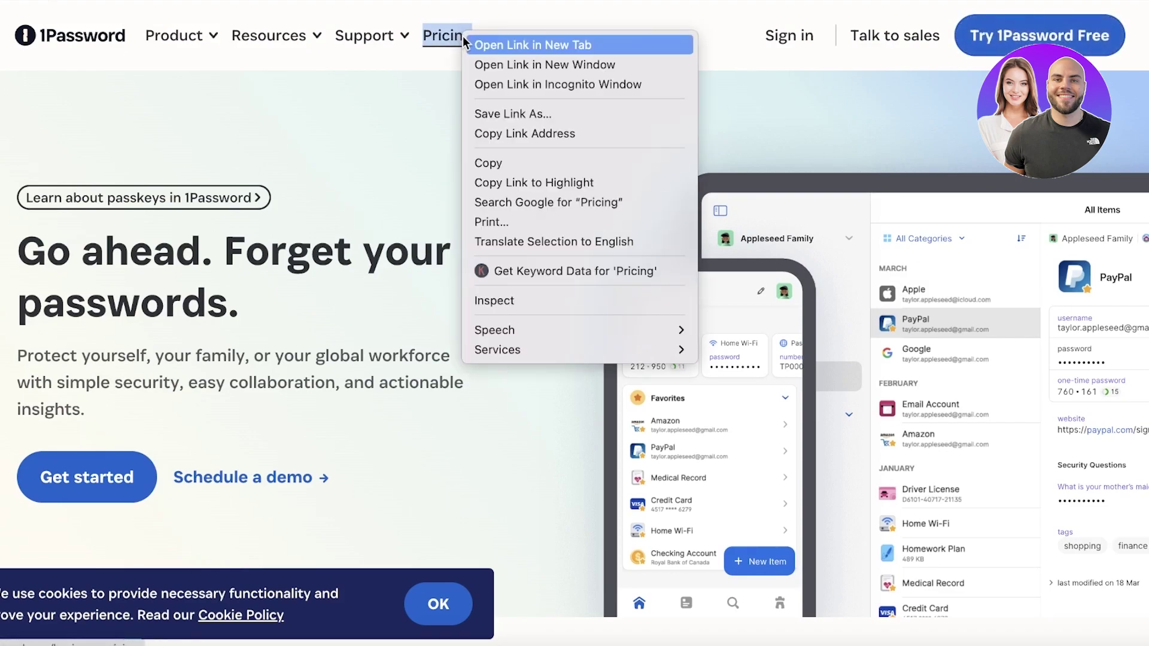
pyautogui.click(470, 45)
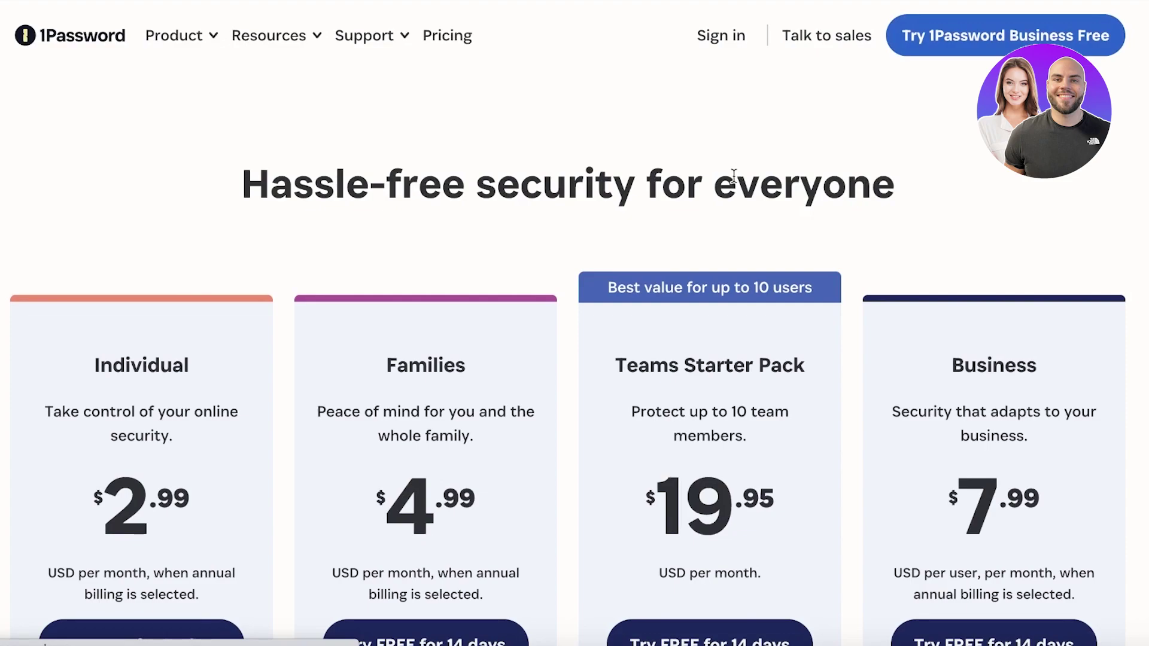
pyautogui.scroll(-3, 726, 176)
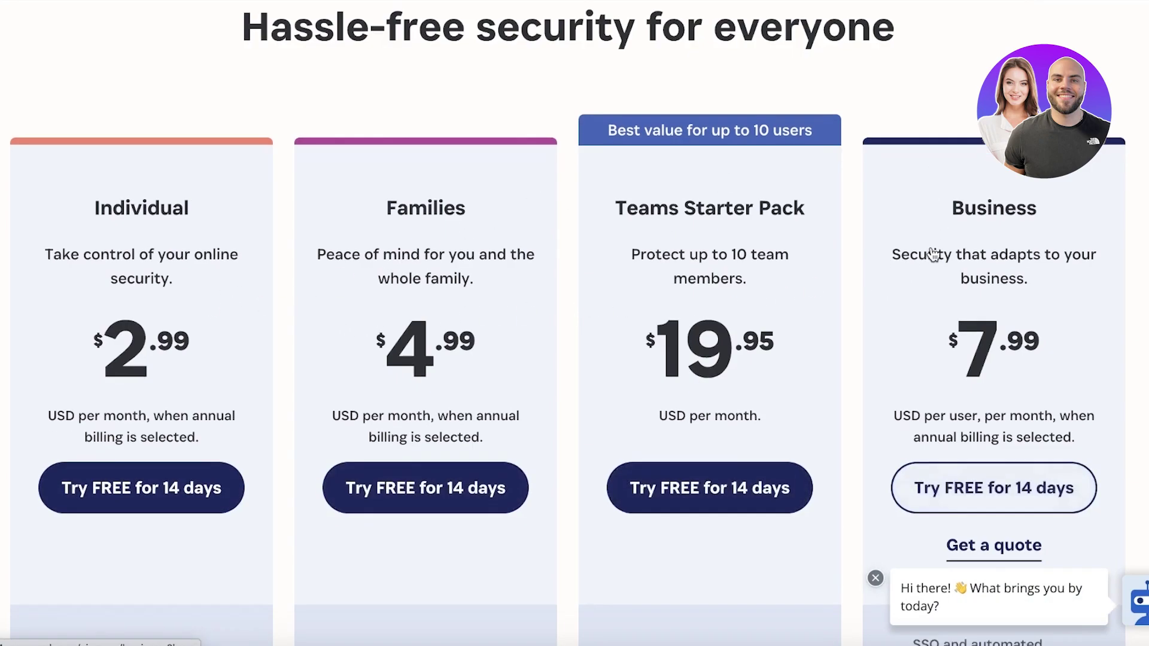
pyautogui.scroll(-8, 931, 251)
pyautogui.scroll(-8, 748, 326)
pyautogui.scroll(1, 680, 350)
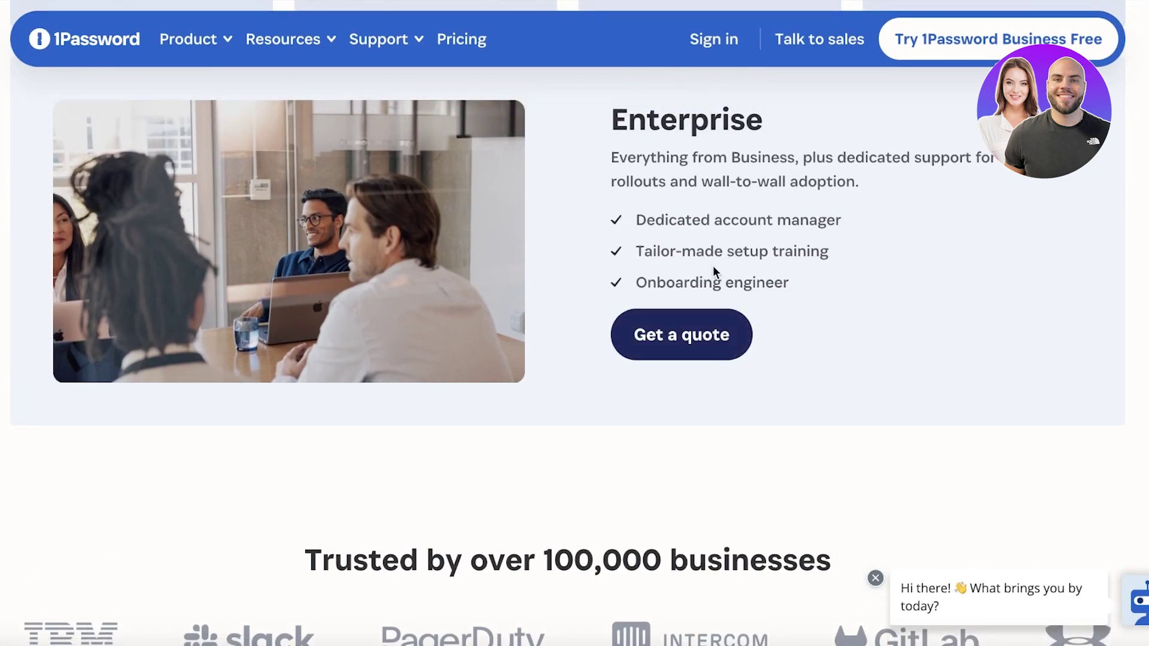
pyautogui.scroll(1, 709, 252)
pyautogui.scroll(10, 708, 236)
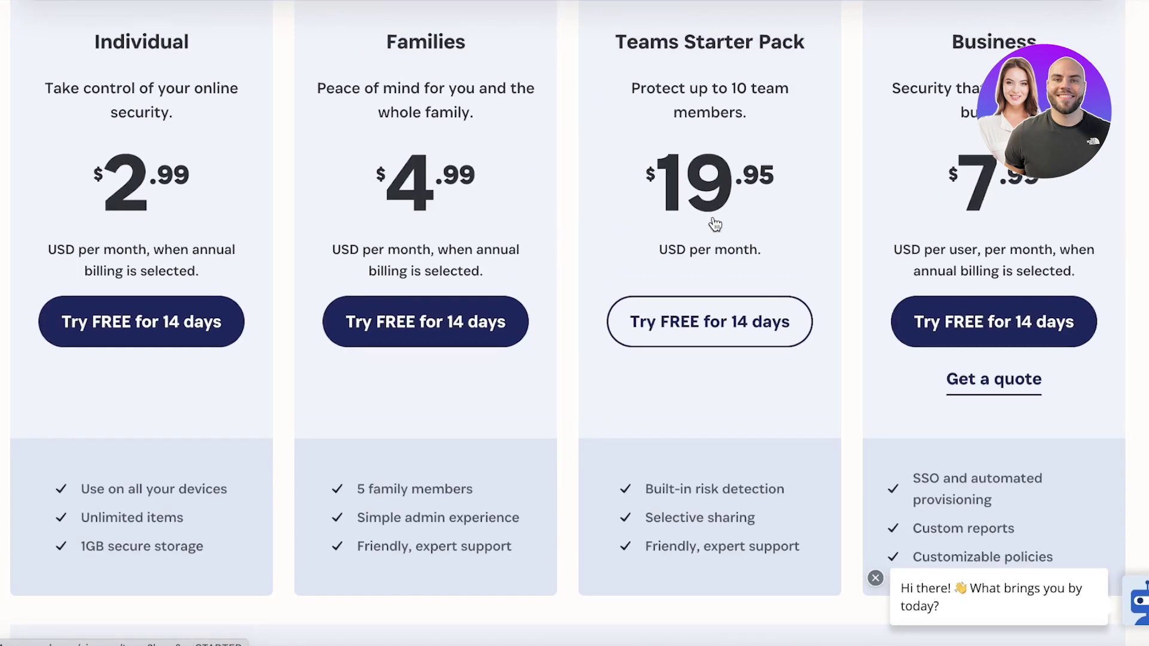
pyautogui.scroll(3, 712, 224)
pyautogui.scroll(-3, 264, 277)
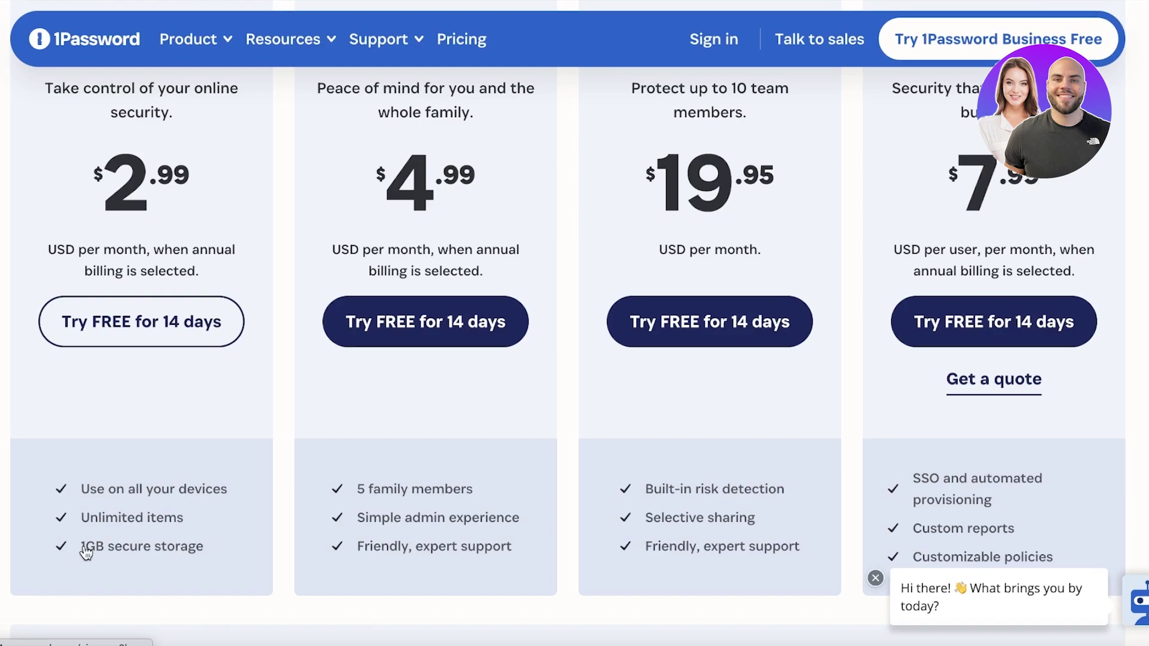
pyautogui.scroll(3, 86, 554)
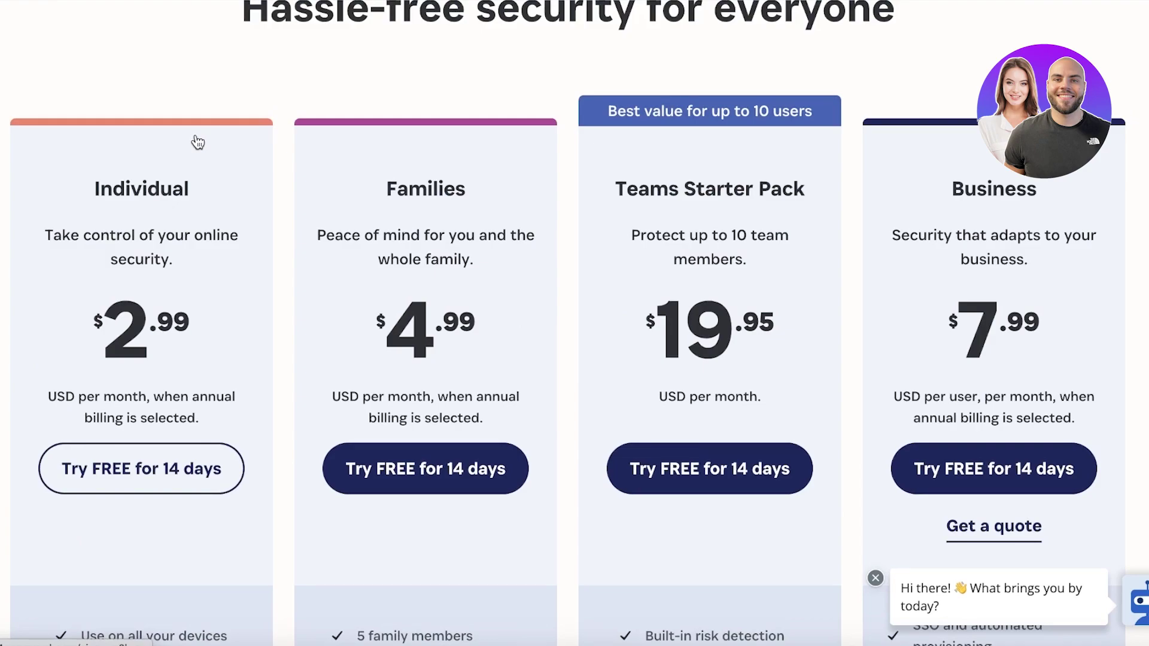
pyautogui.scroll(-1, 113, 236)
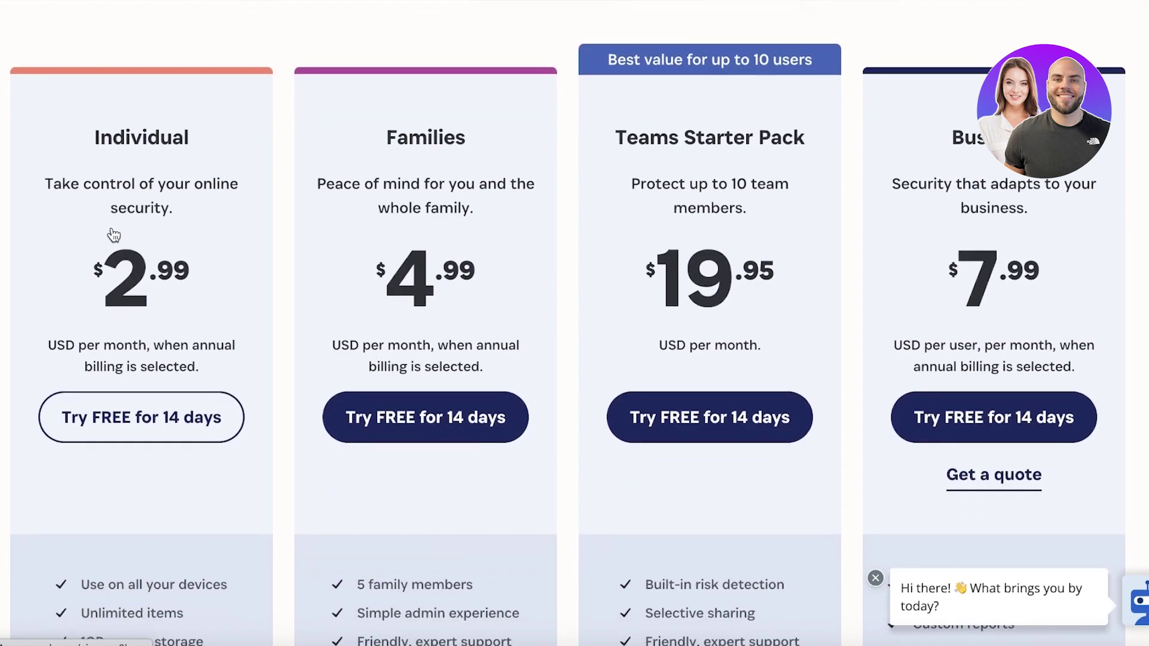
pyautogui.scroll(-4, 455, 178)
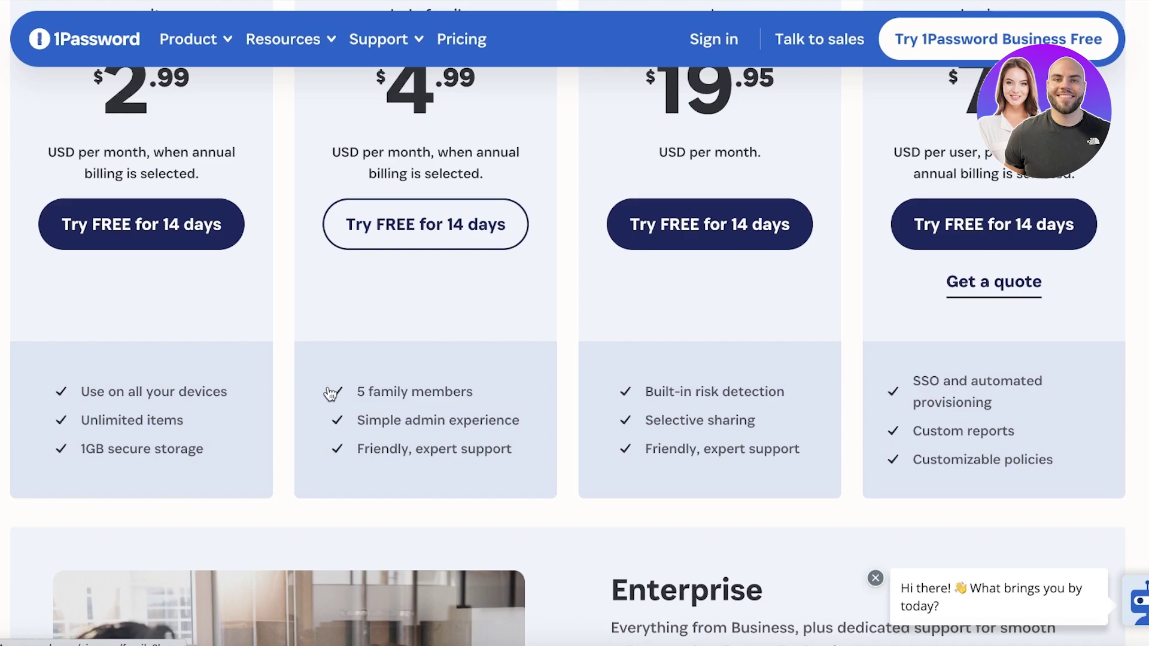
pyautogui.scroll(1, 330, 395)
pyautogui.scroll(5, 428, 313)
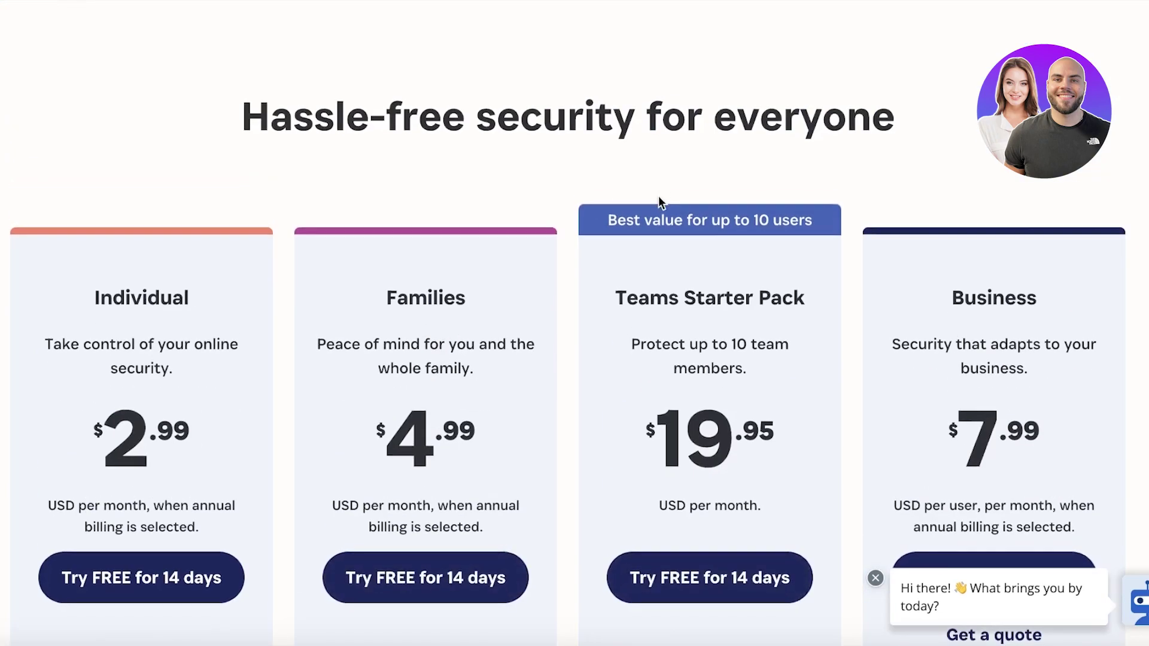
pyautogui.scroll(-4, 659, 201)
pyautogui.scroll(1, 659, 206)
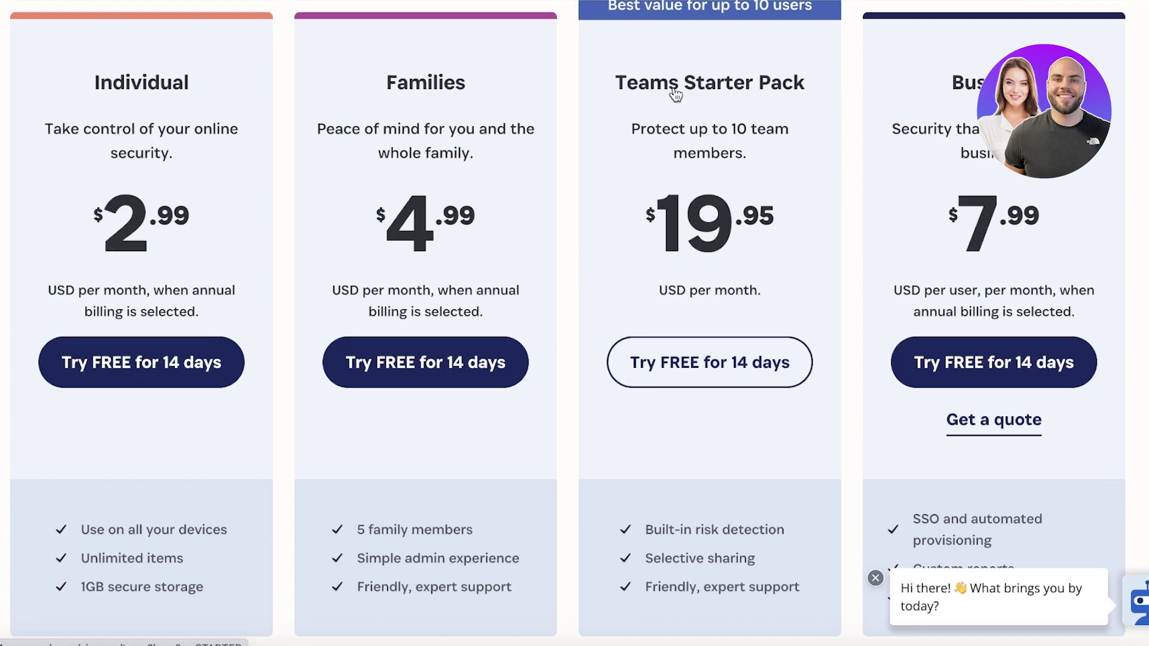
pyautogui.scroll(-2, 673, 111)
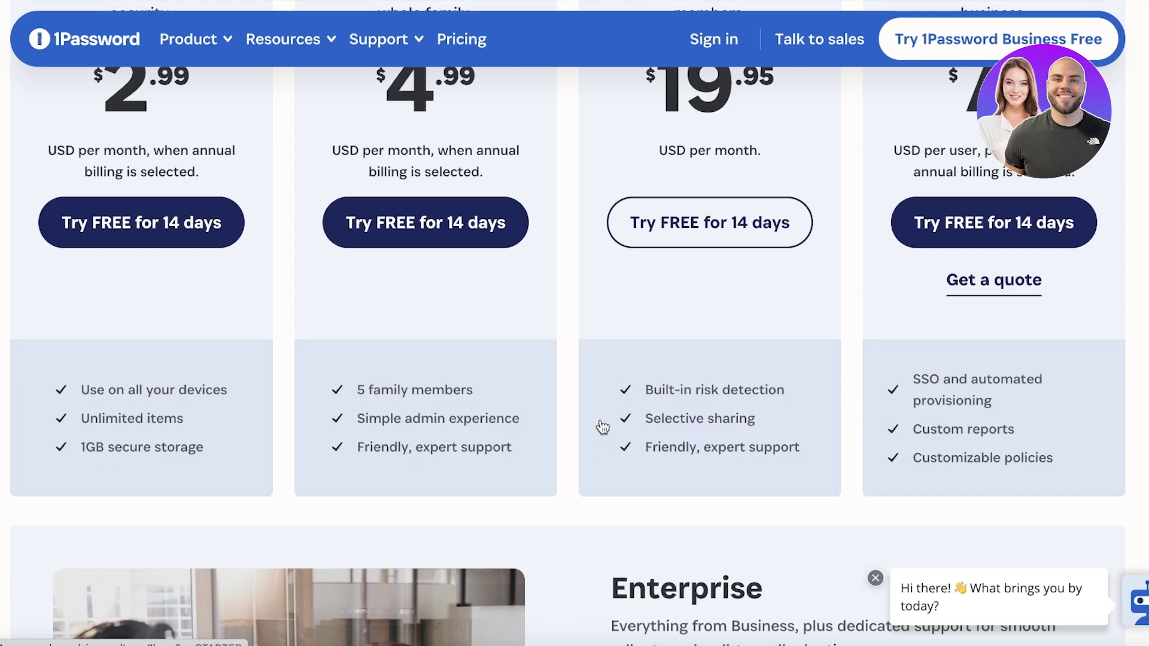
pyautogui.scroll(6, 819, 147)
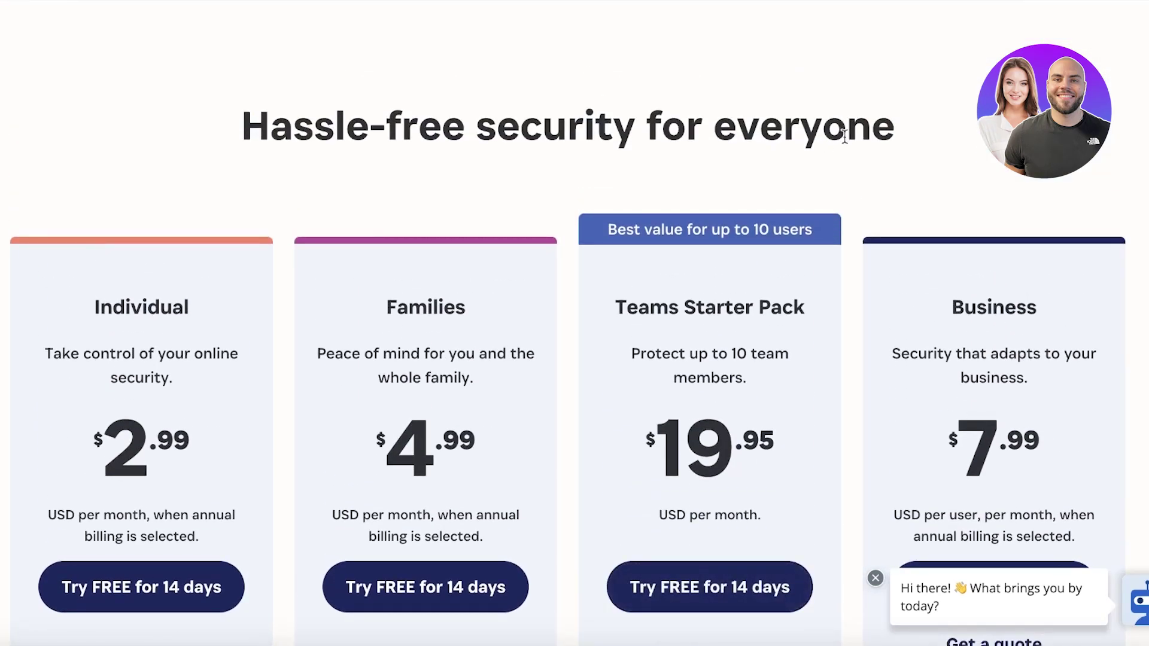
pyautogui.scroll(-8, 829, 144)
pyautogui.scroll(3, 975, 79)
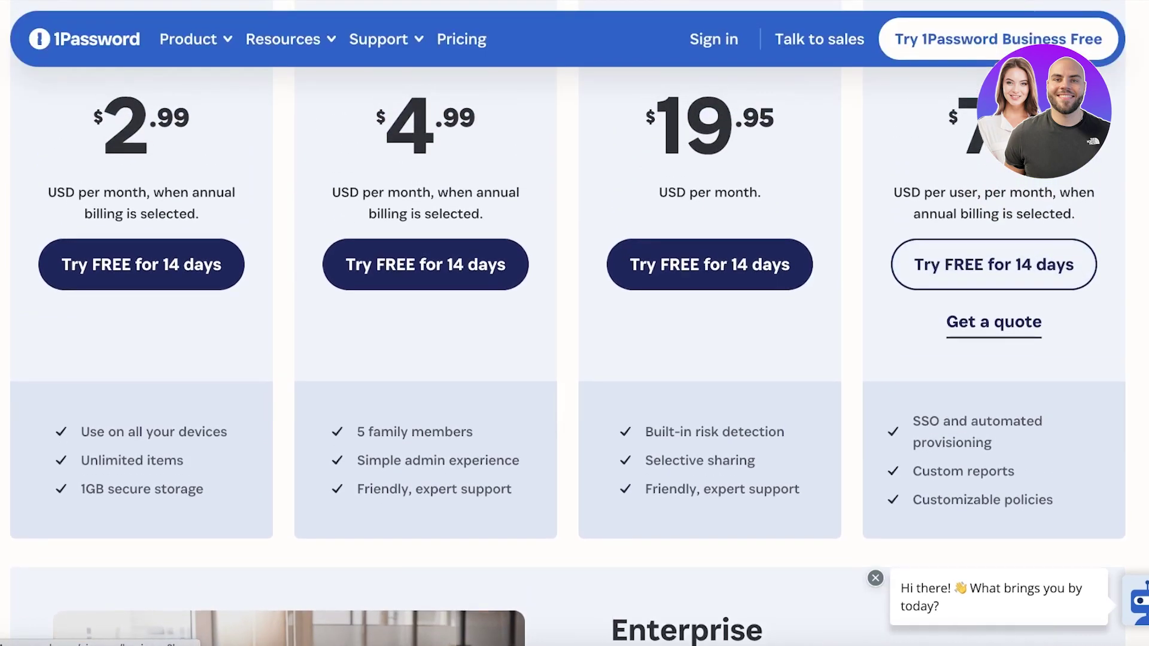
pyautogui.scroll(2, 975, 79)
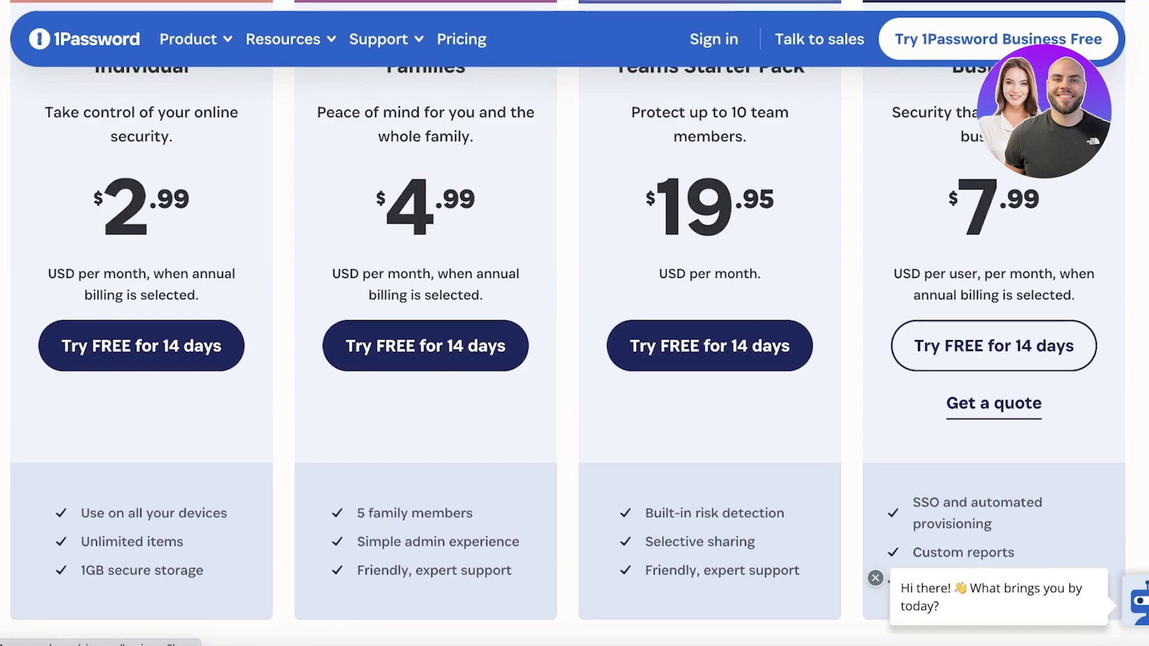
pyautogui.scroll(-2, 948, 198)
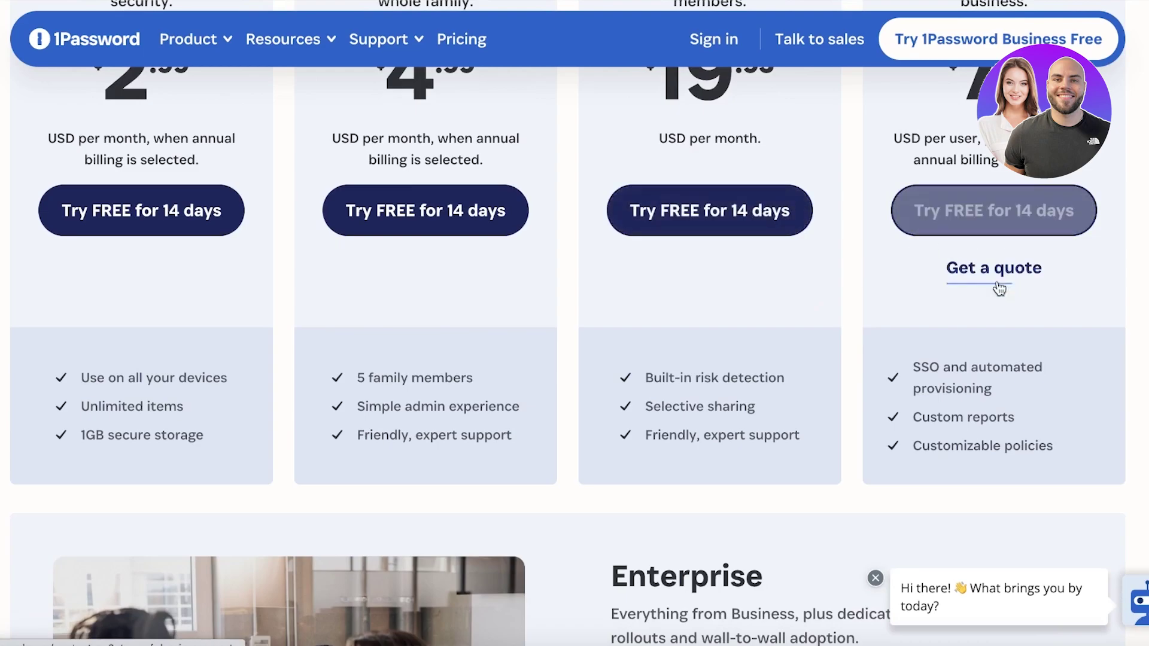
pyautogui.scroll(-7, 917, 468)
pyautogui.scroll(3, 846, 496)
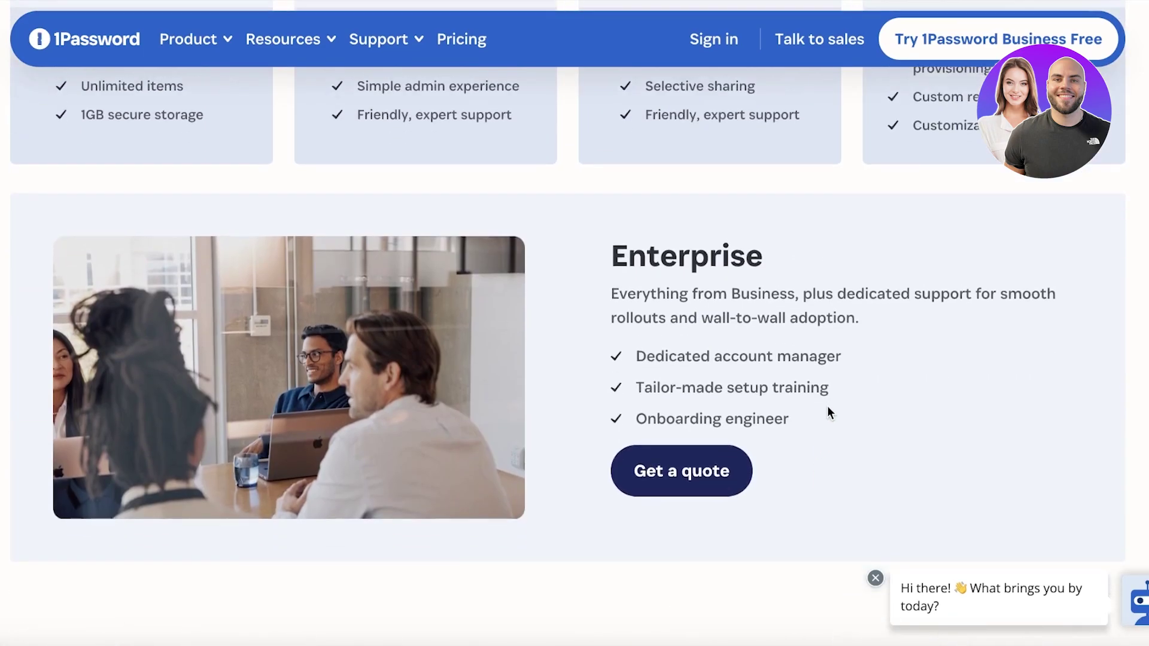
pyautogui.scroll(-4, 816, 190)
pyautogui.scroll(6, 944, 146)
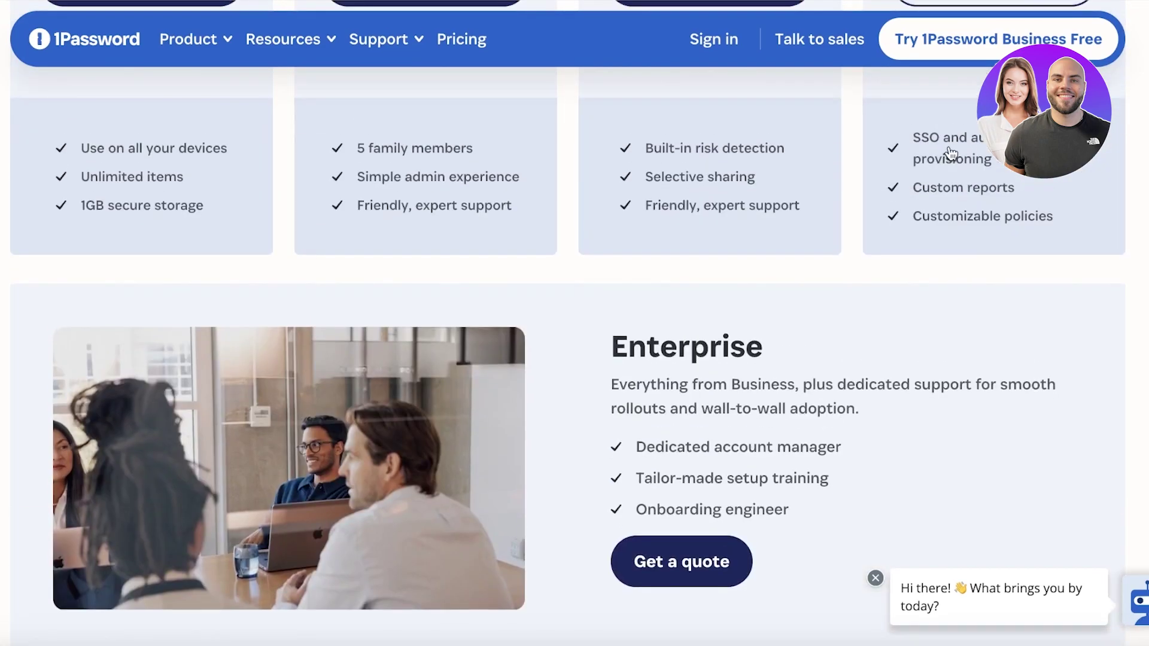
pyautogui.scroll(6, 205, 238)
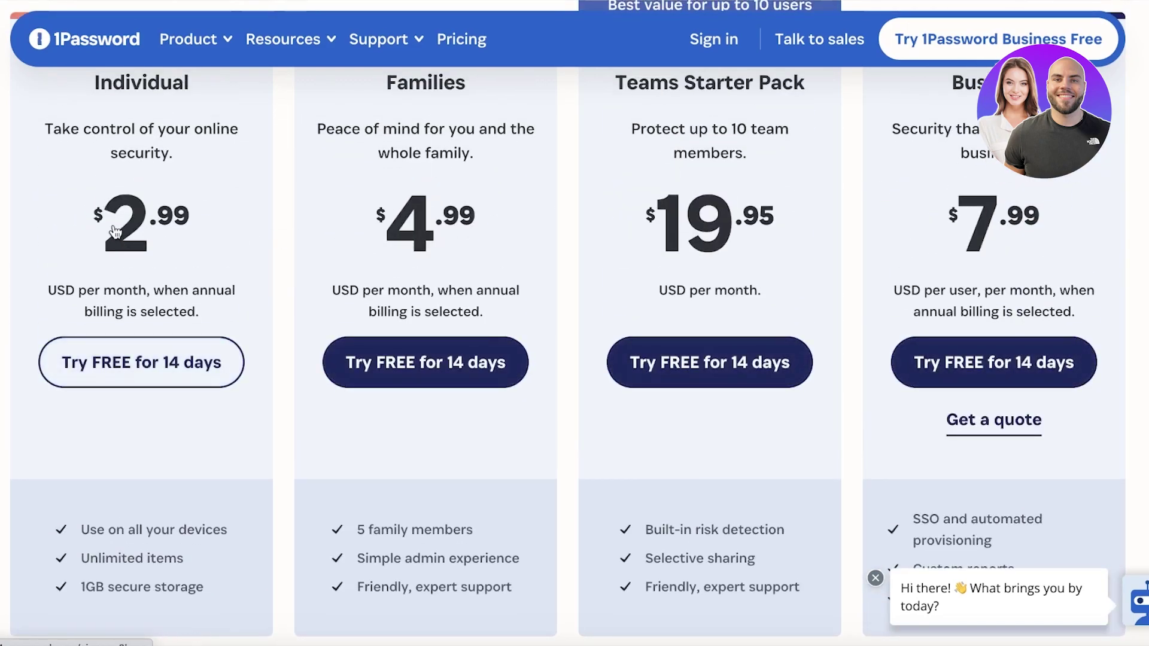
pyautogui.scroll(1, 105, 239)
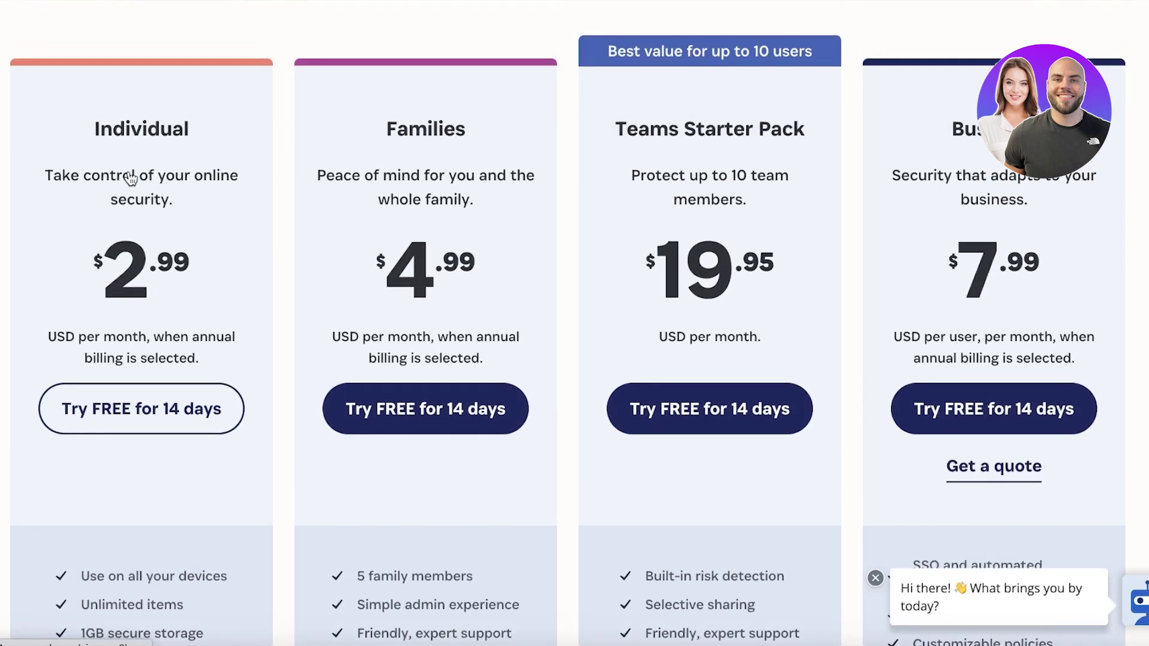
# Start the Individual 14-day free trial, autofill the saved name and e-mail, and submit the form
pyautogui.click(138, 413)
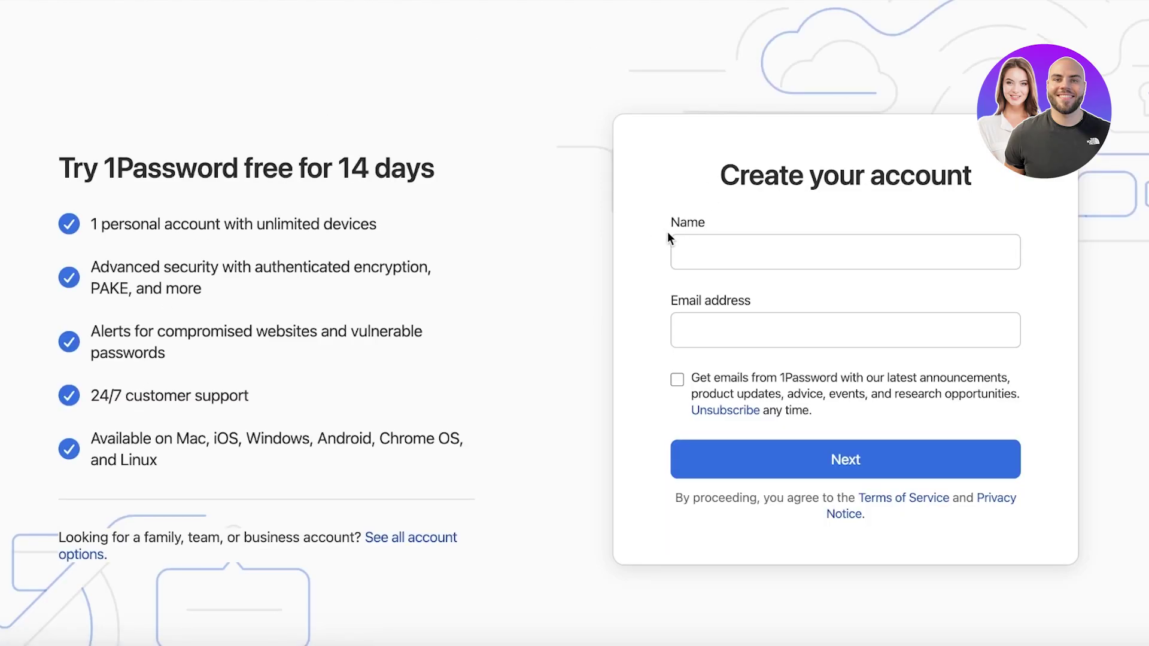
pyautogui.click(703, 255)
pyautogui.click(838, 300)
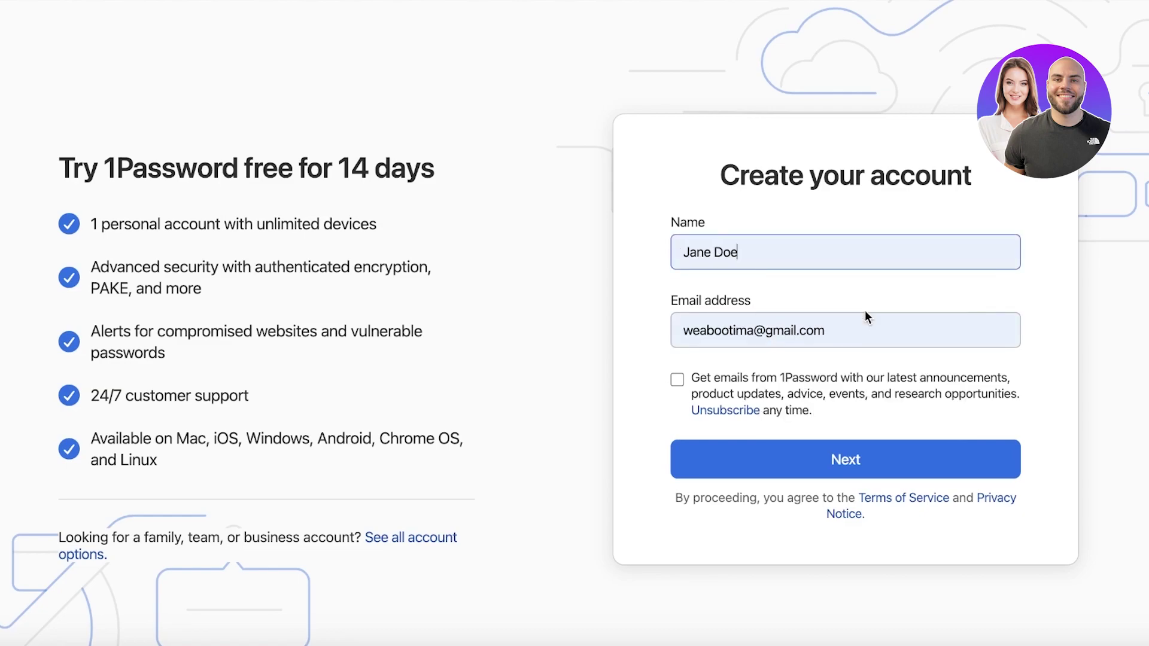
pyautogui.click(685, 386)
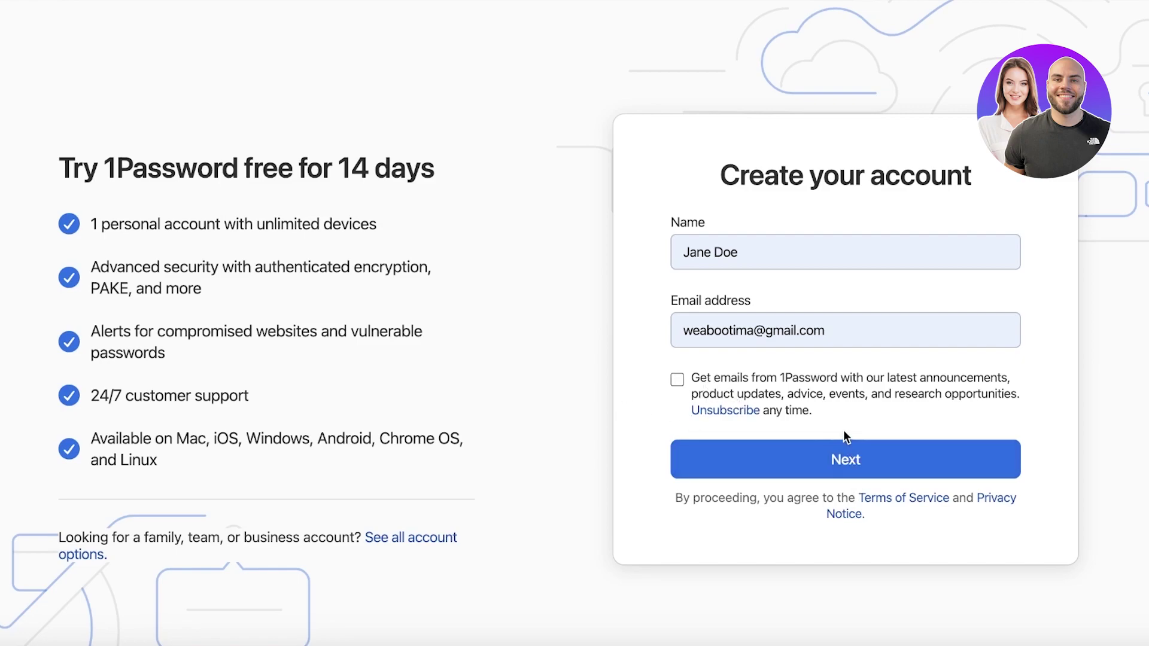
pyautogui.click(844, 459)
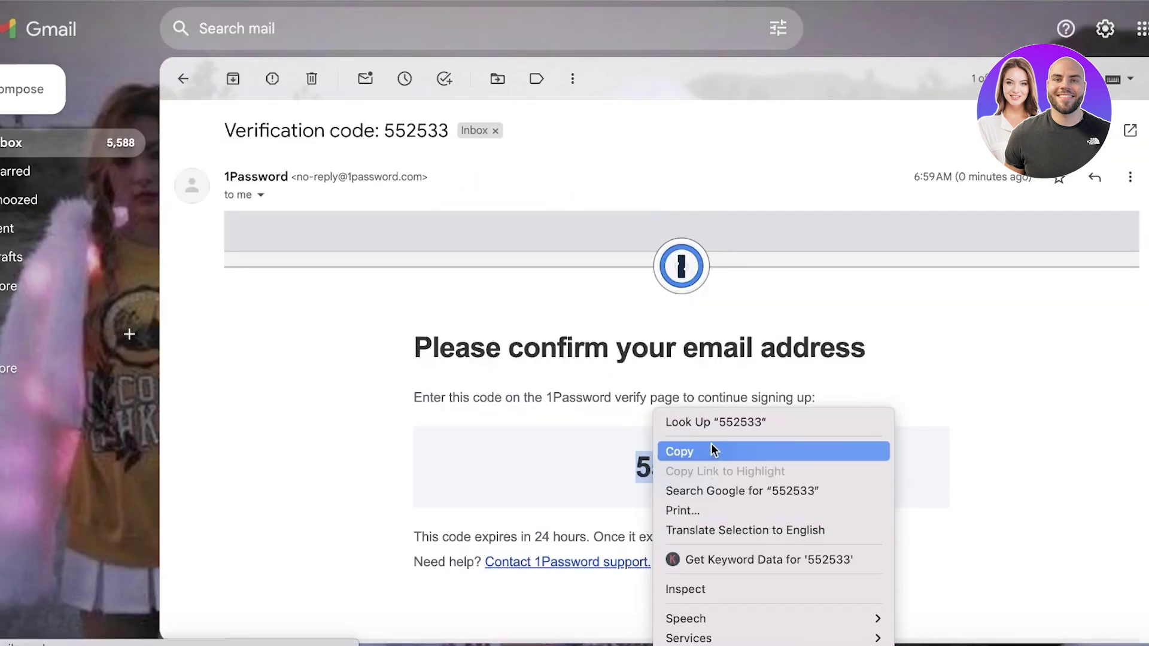
# Copy the verification code from the 1Password confirmation email in Gmail
pyautogui.click(715, 448)
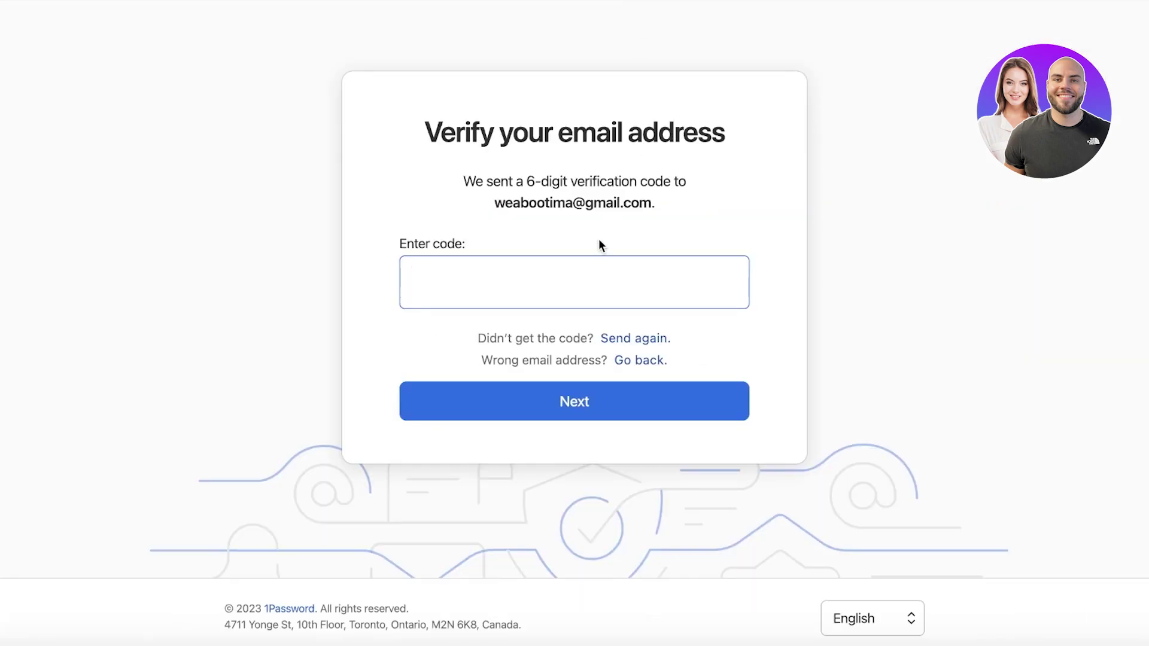
# Paste and submit the emailed verification code, then continue past the security explanation page
pyautogui.press('super+v')
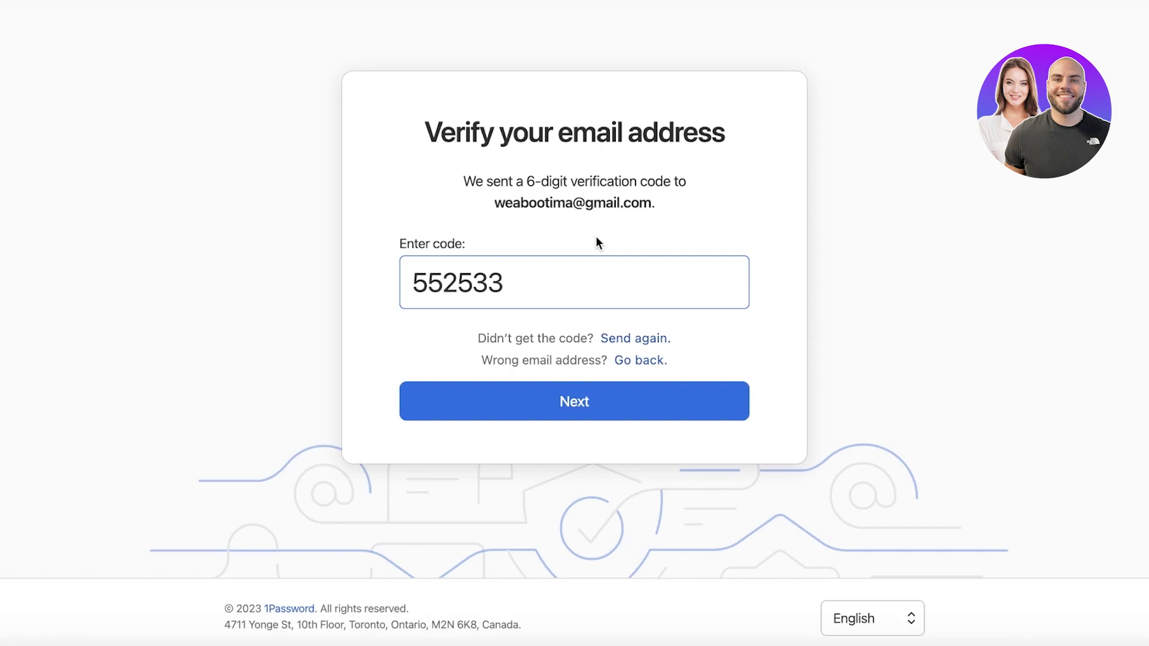
pyautogui.press('Return')
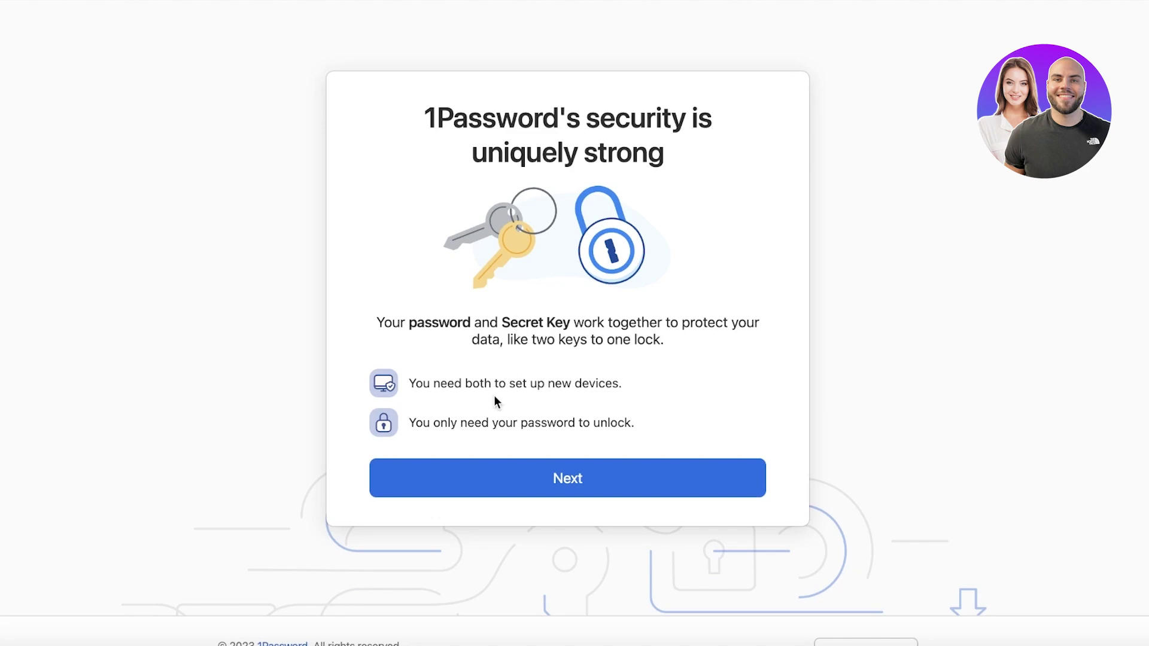
pyautogui.click(569, 488)
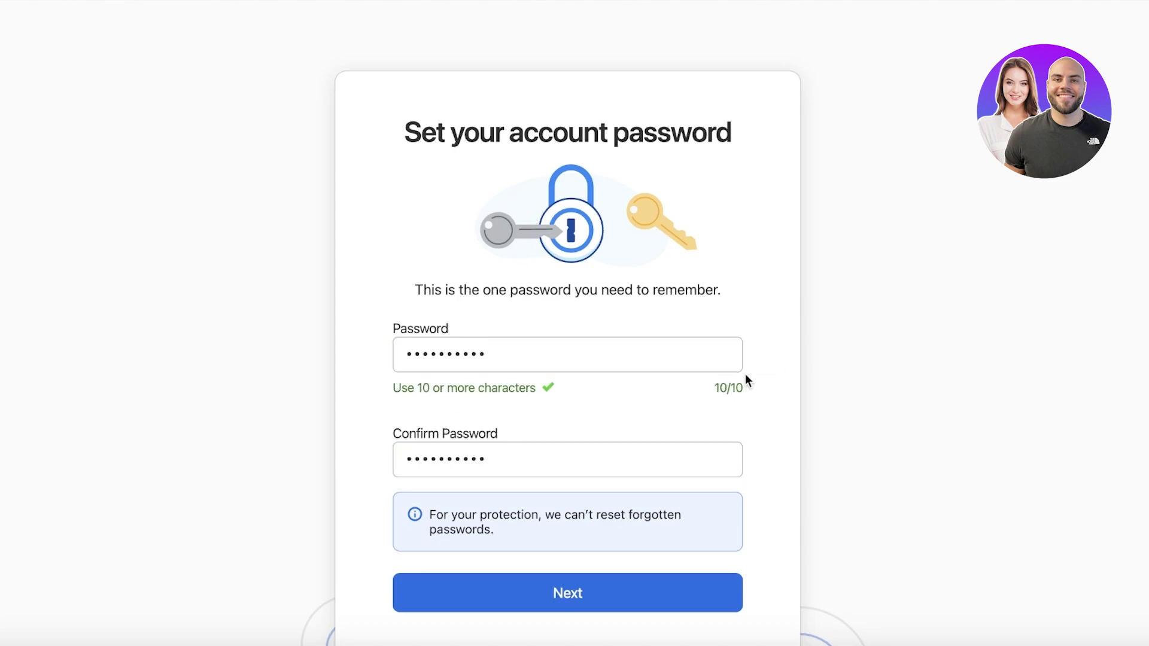
# Enter and confirm an account password, correct both fields after the rejection, and resubmit it
pyautogui.scroll(-3, 745, 377)
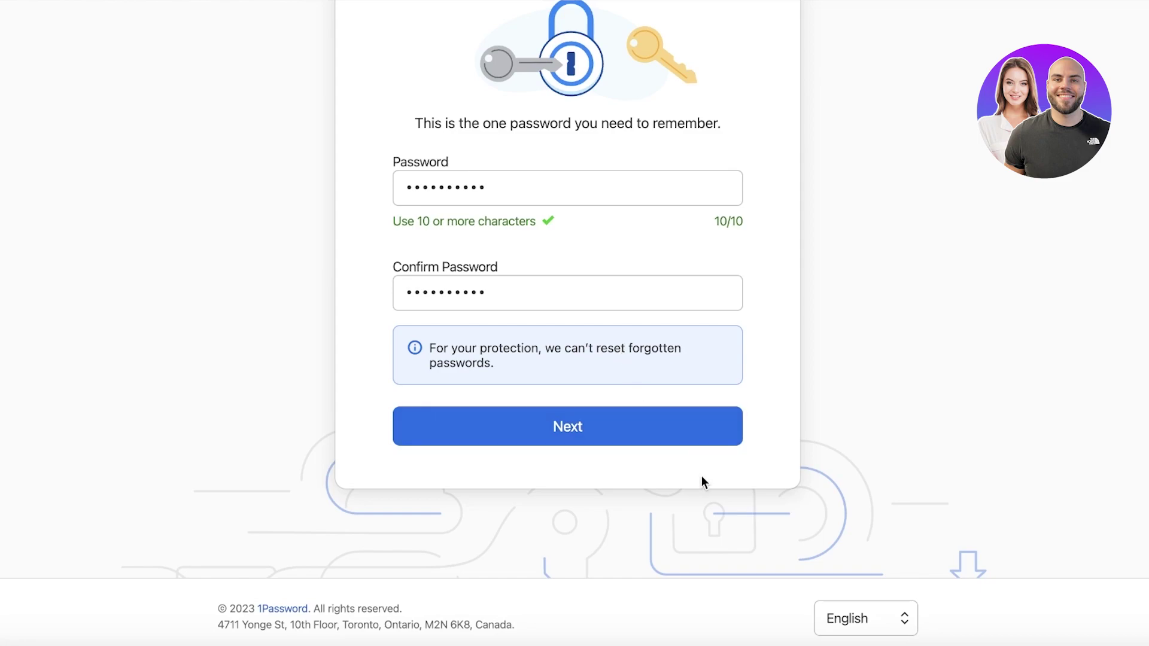
pyautogui.click(623, 432)
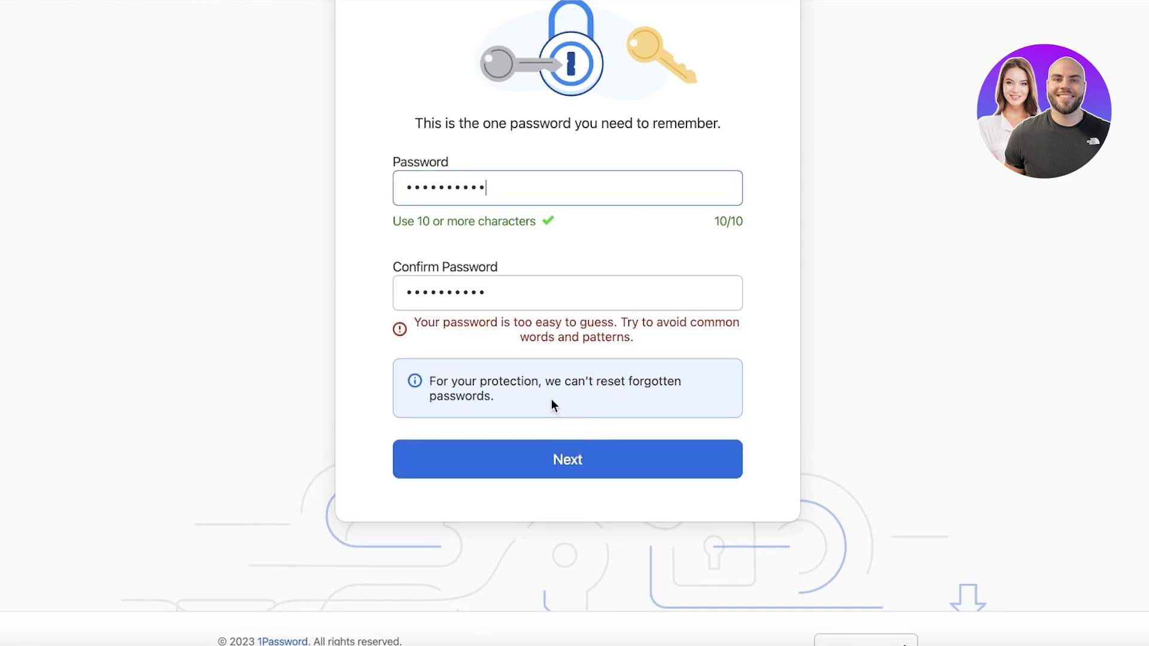
pyautogui.click(569, 287)
pyautogui.press('BackSpace')
pyautogui.press('BackSpace')
pyautogui.press('BackSpace')
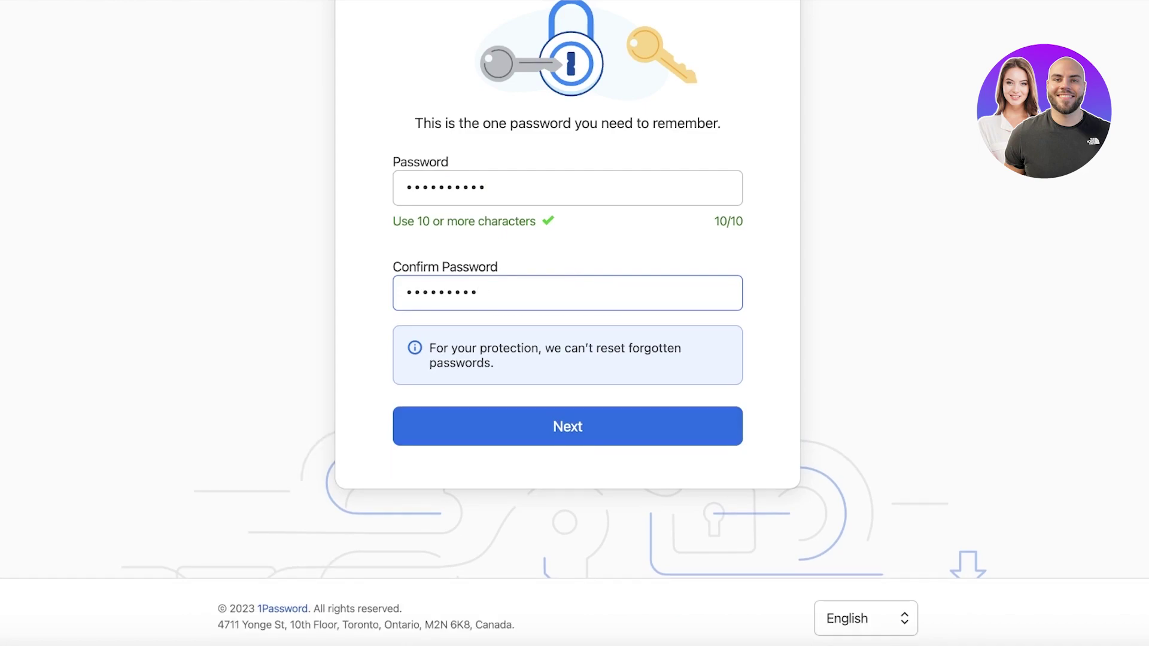
pyautogui.click(521, 174)
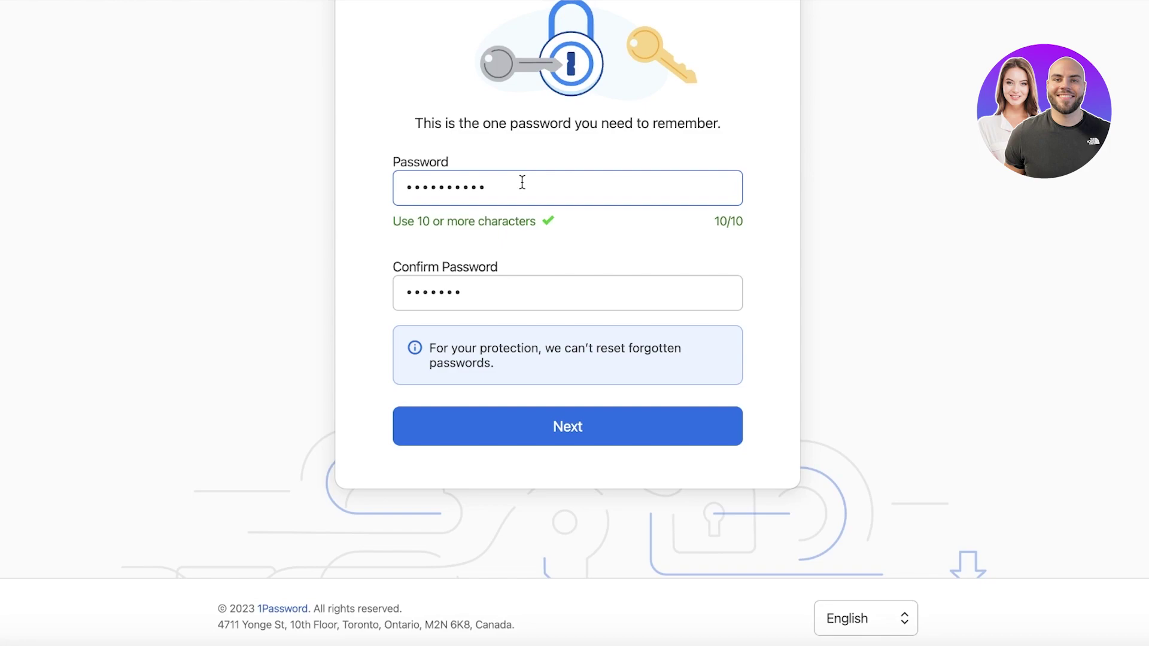
pyautogui.press('BackSpace')
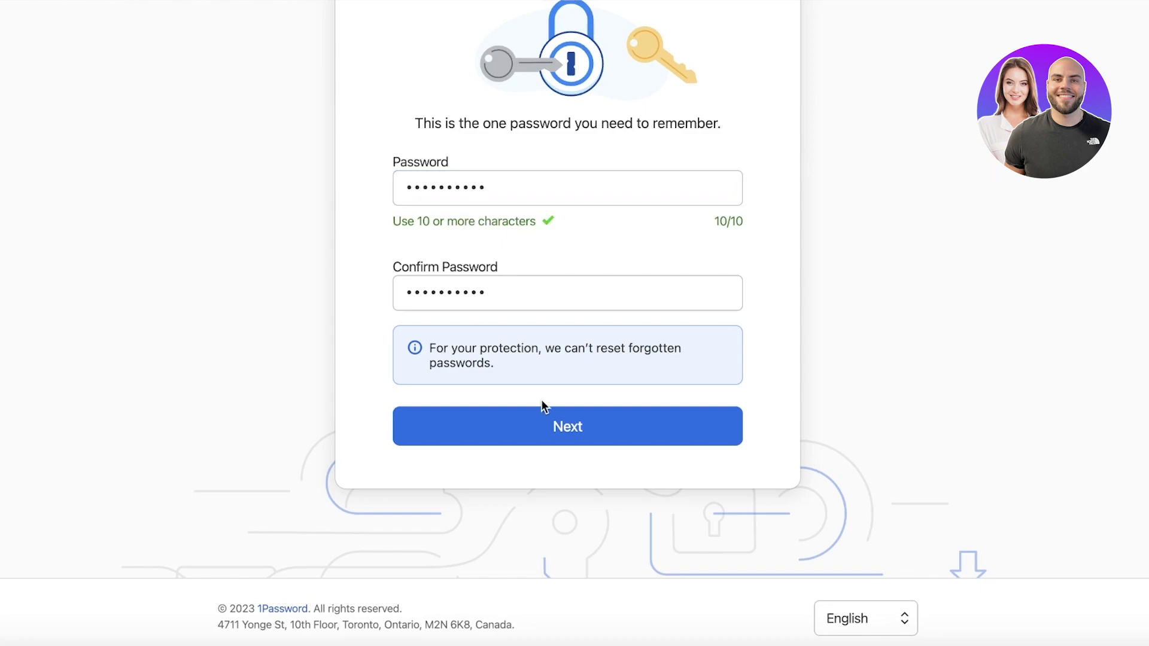
pyautogui.click(545, 411)
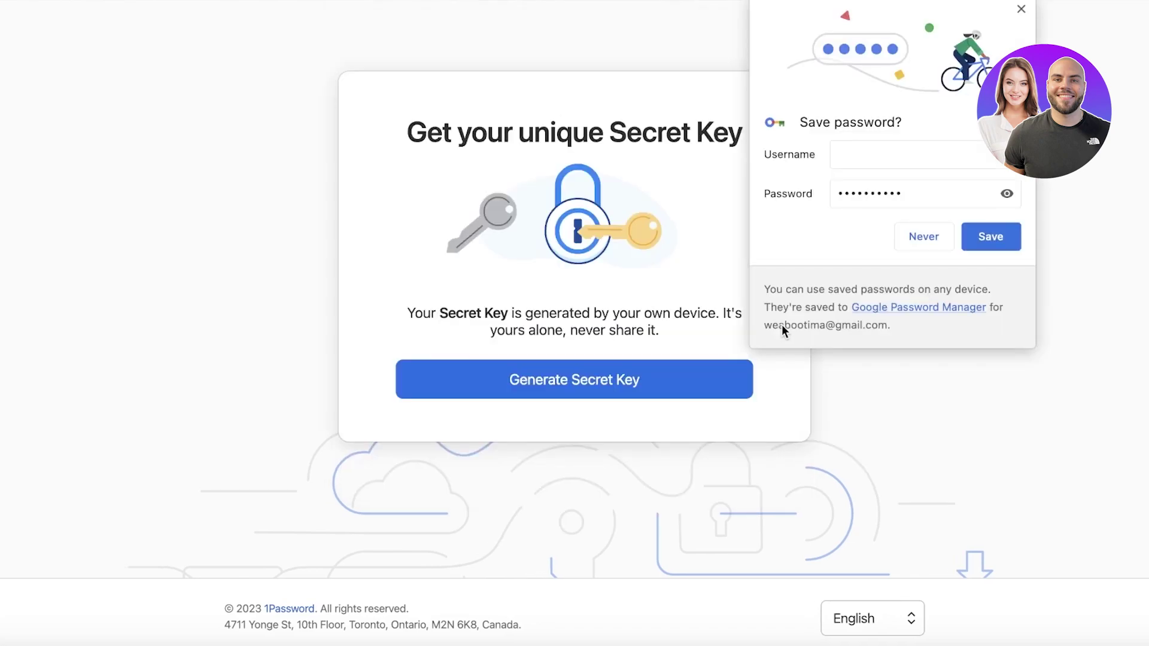
# Save the password in Chrome, generate the Secret Key, download it as a PDF, and continue
pyautogui.click(970, 237)
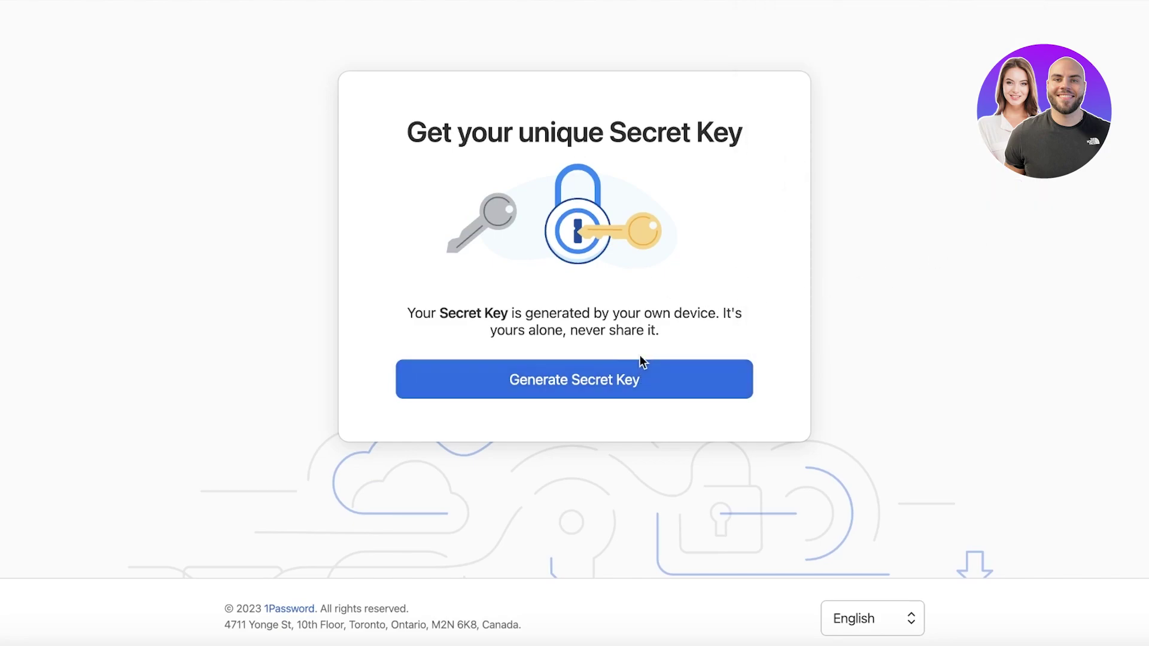
pyautogui.click(564, 386)
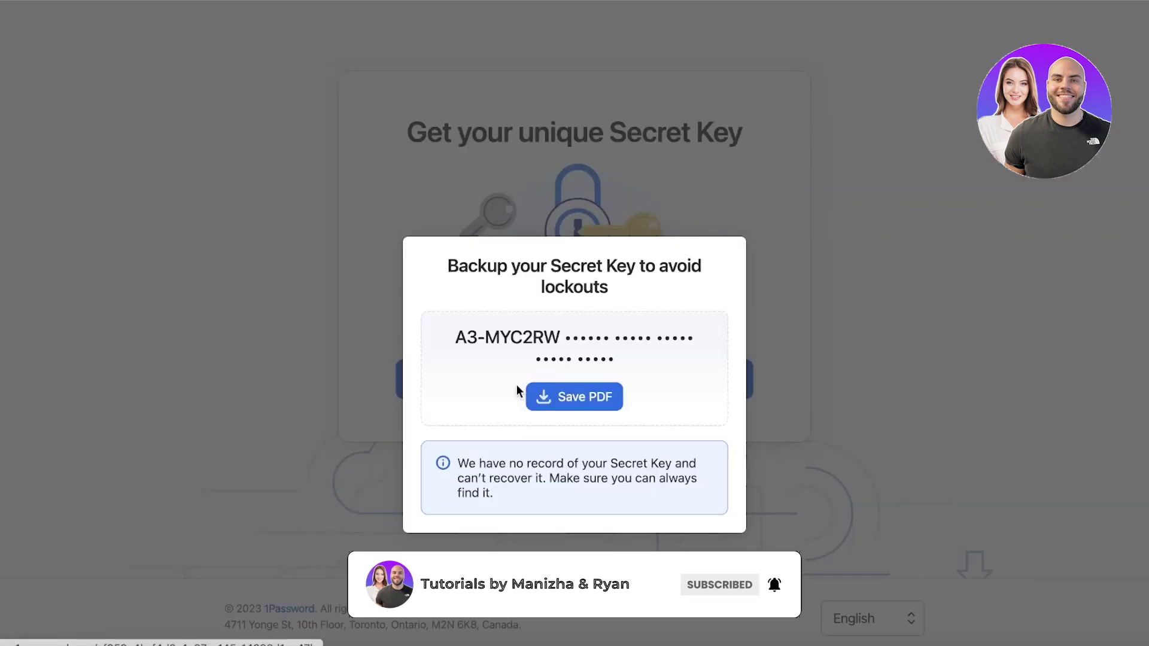
pyautogui.click(554, 401)
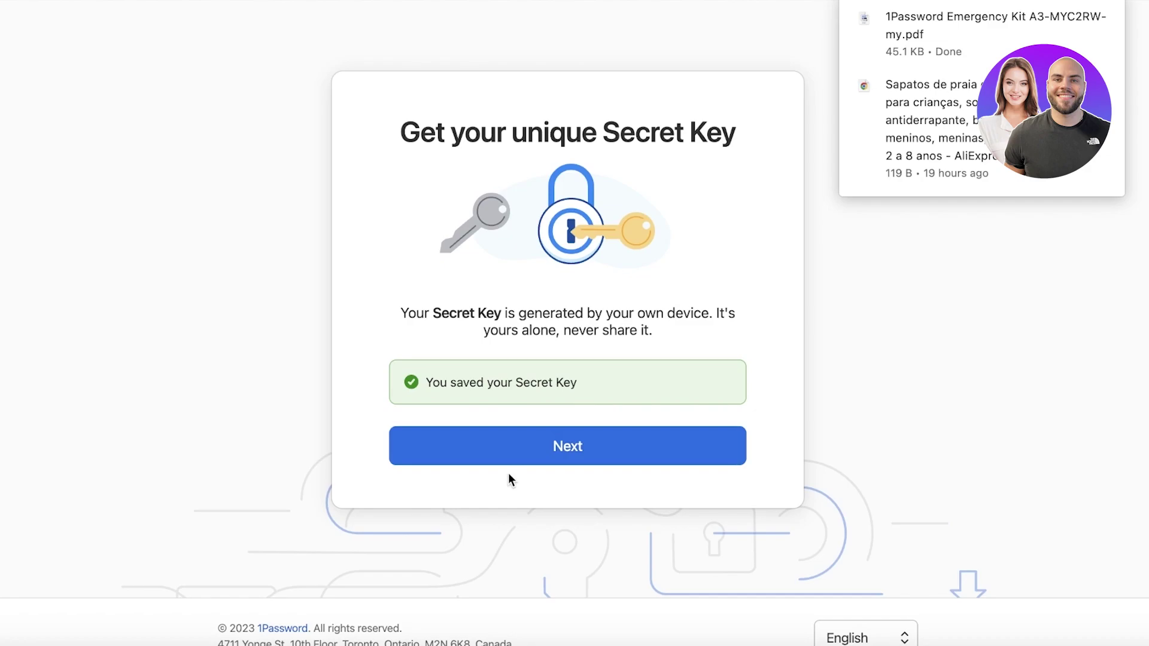
pyautogui.click(439, 462)
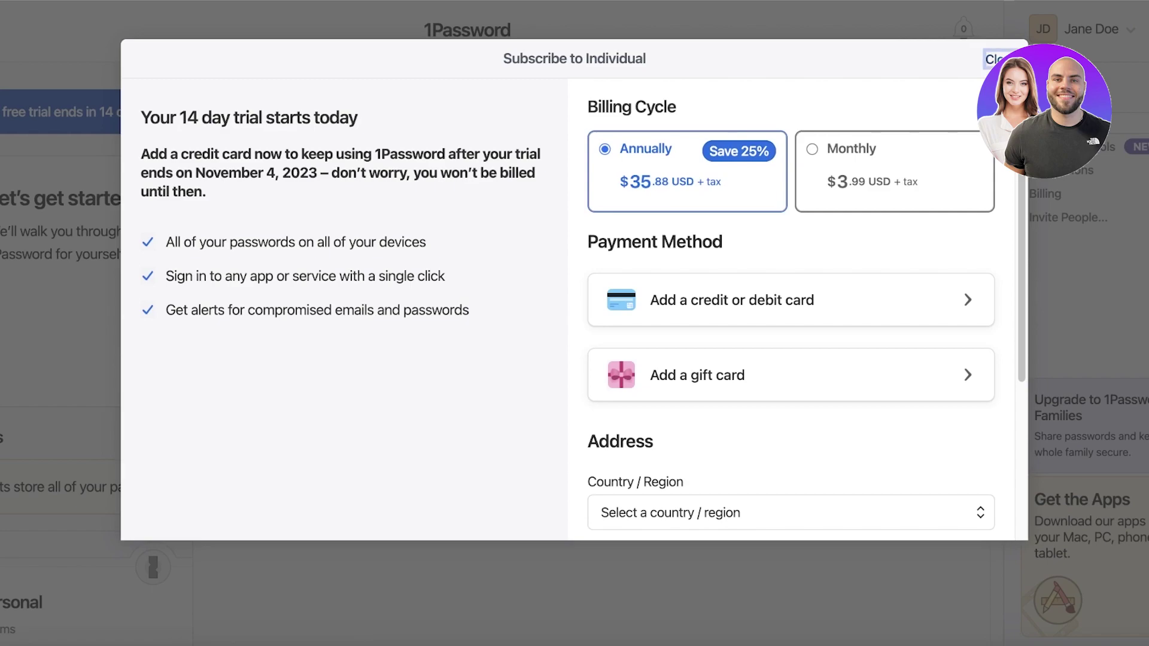
pyautogui.click(996, 58)
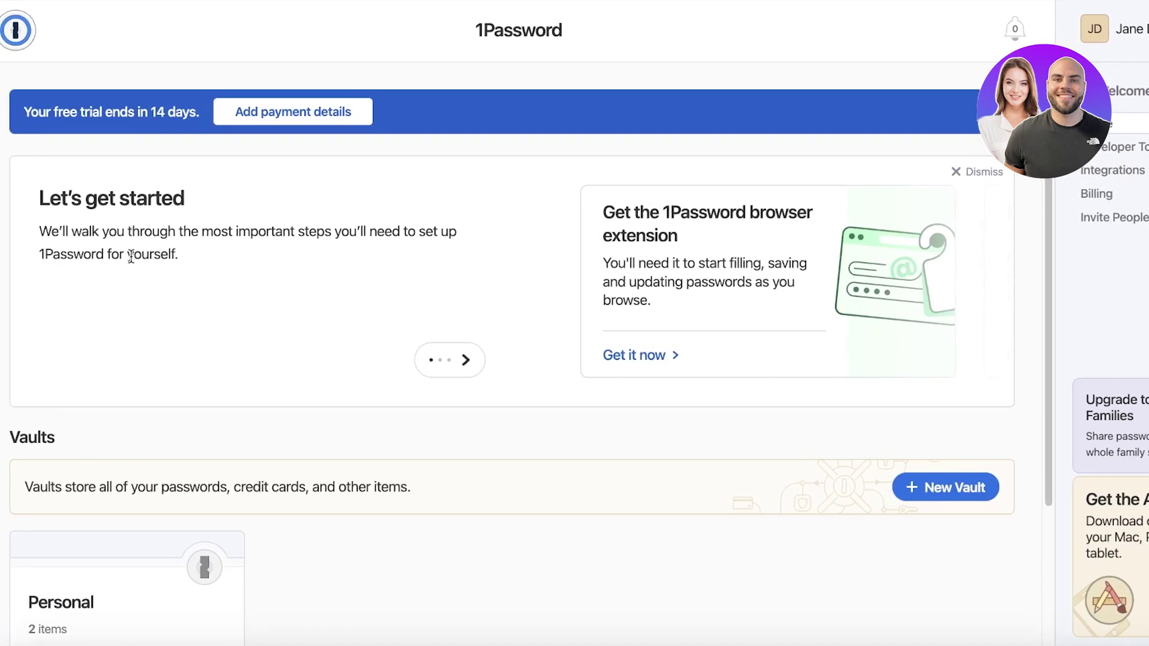
pyautogui.scroll(-3, 548, 473)
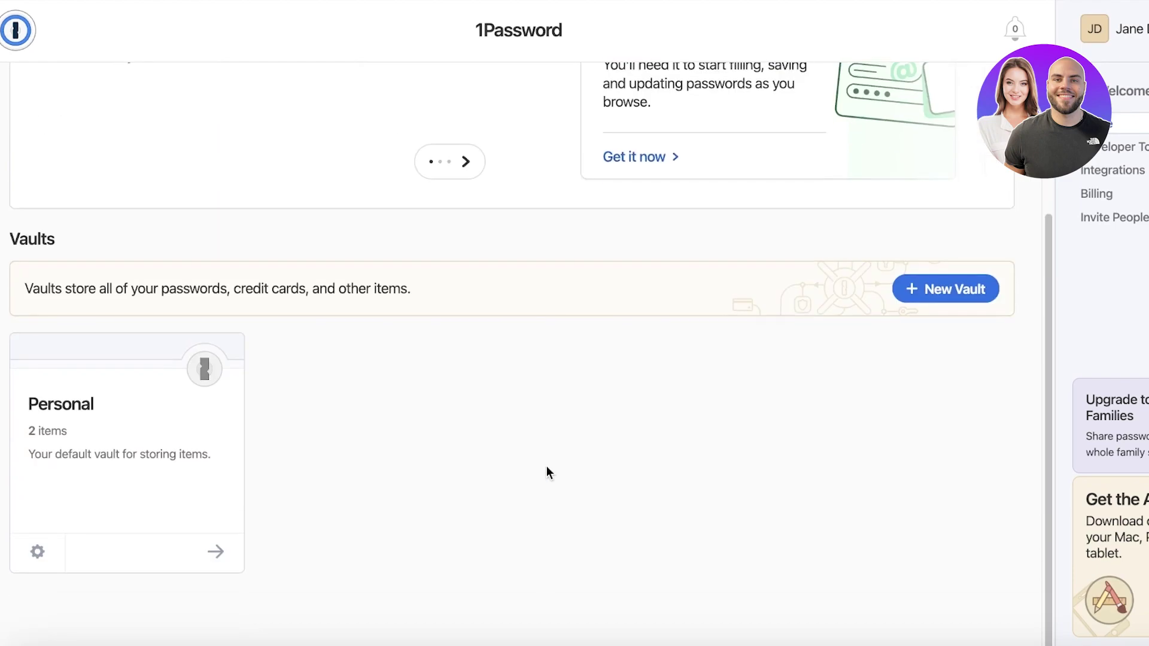
pyautogui.scroll(3, 525, 268)
pyautogui.click(1133, 30)
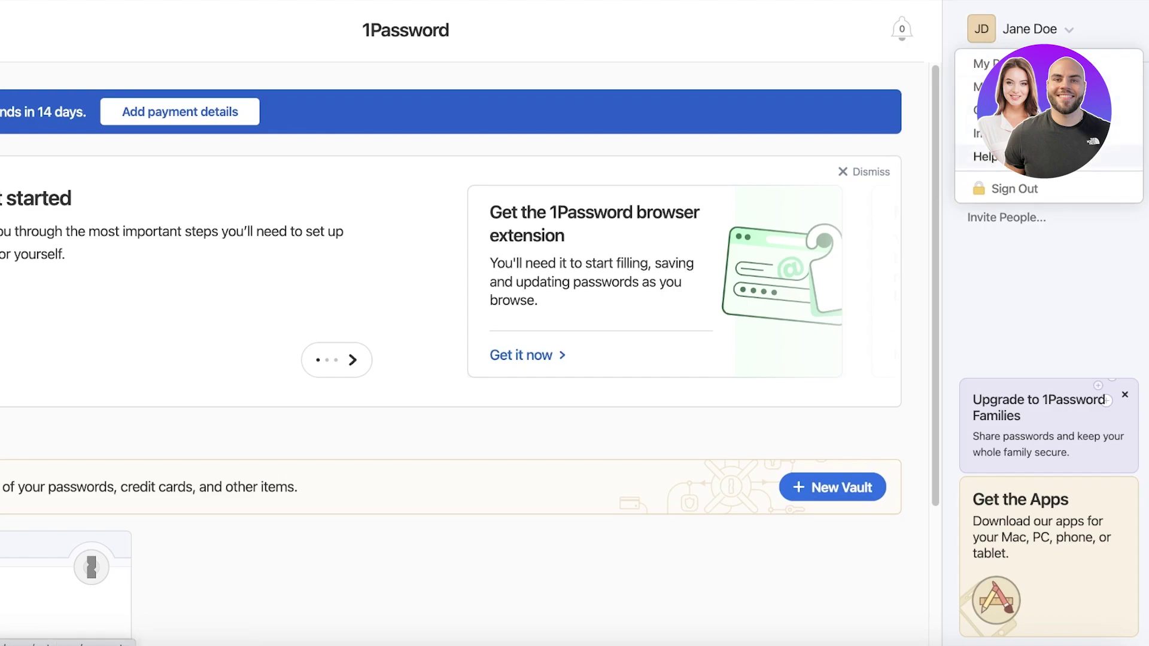
pyautogui.click(1043, 27)
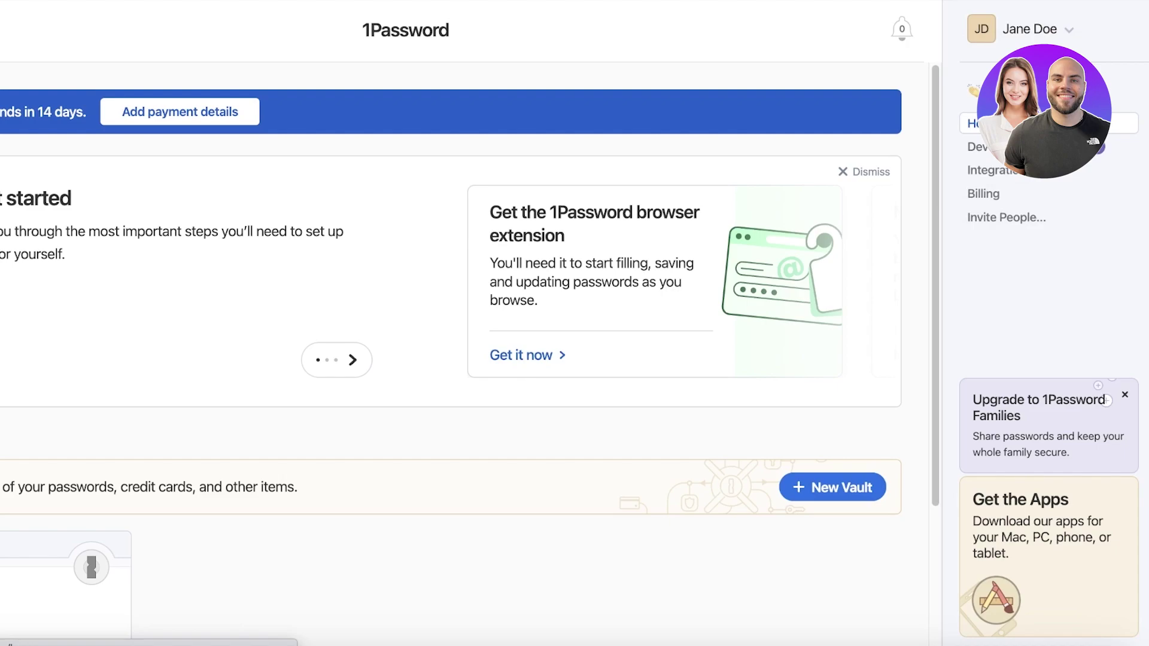
pyautogui.click(979, 147)
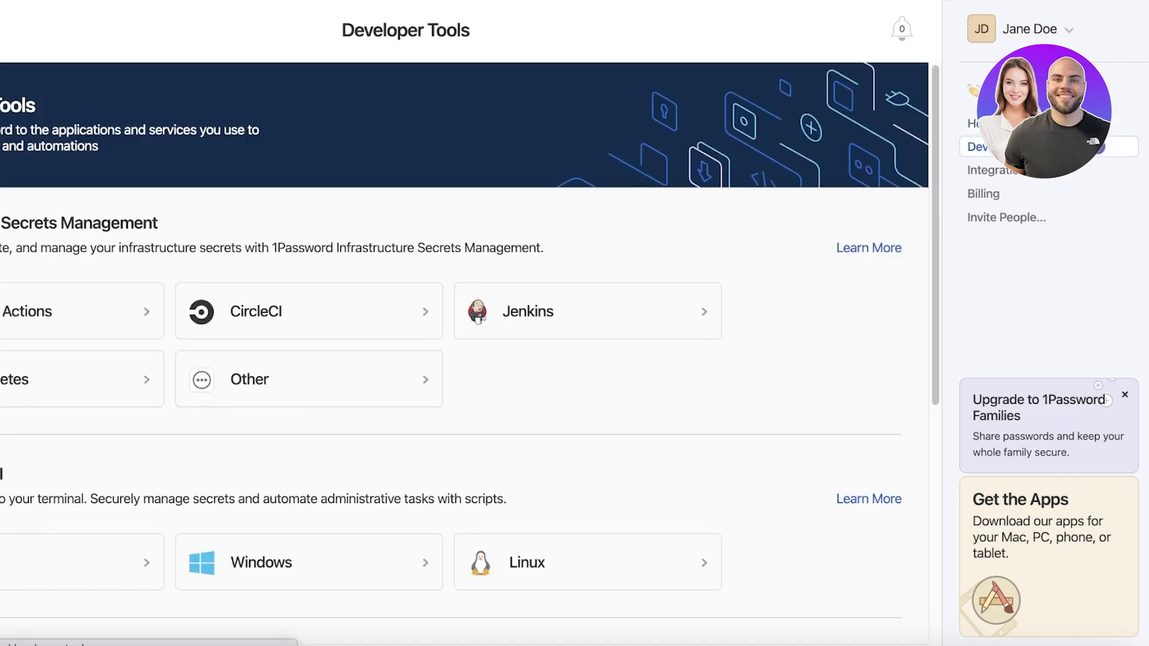
pyautogui.click(991, 170)
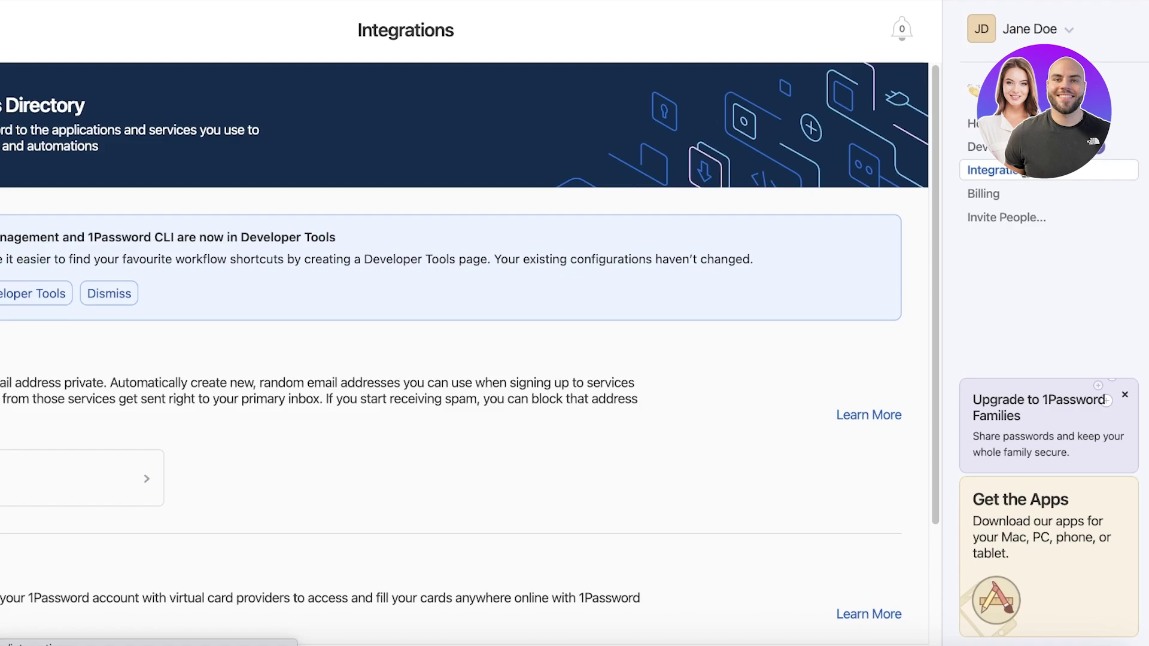
pyautogui.scroll(-3, 658, 263)
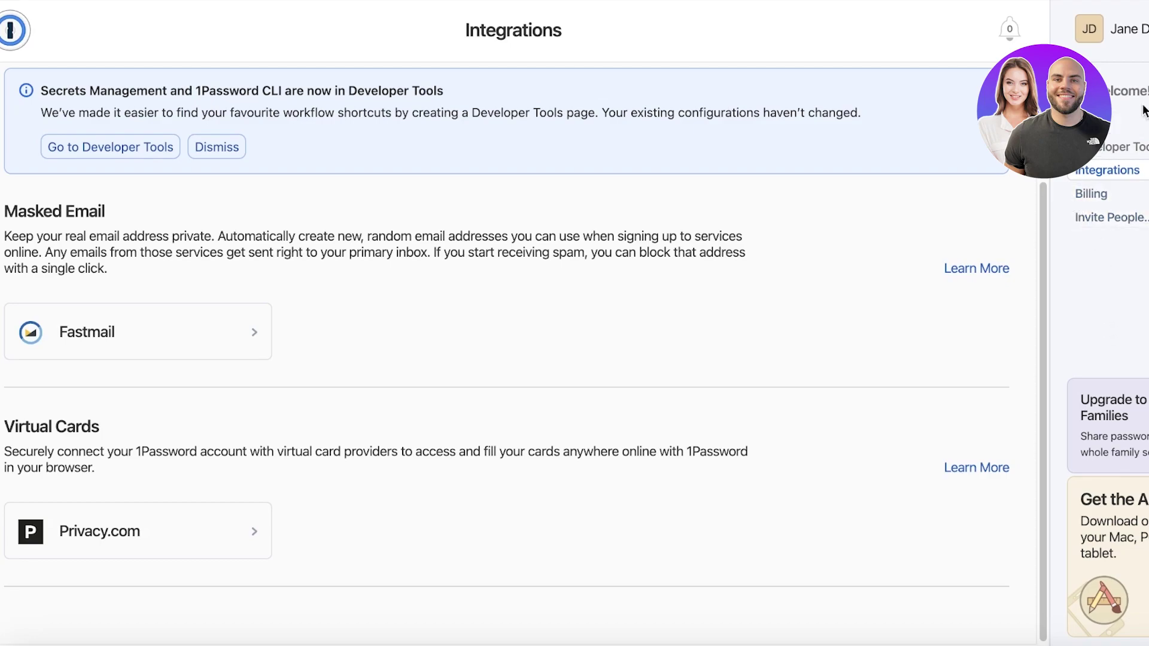
pyautogui.click(1100, 192)
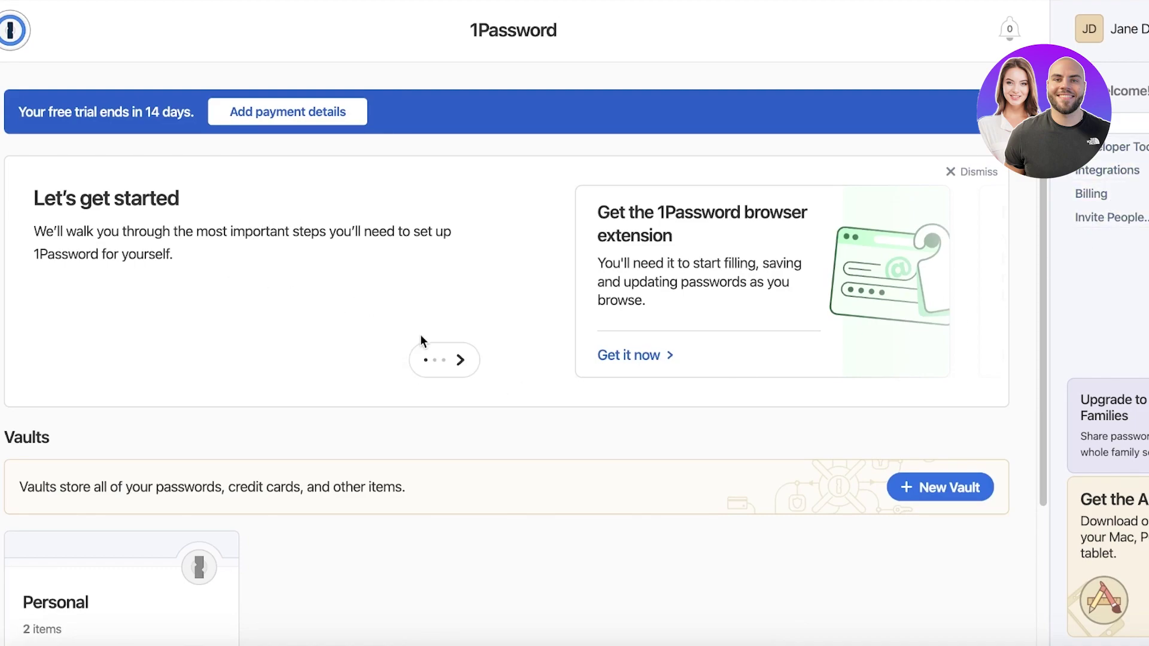
# Page through the Let's get started cards to the browser extension card's Chrome Web Store link
pyautogui.click(444, 359)
pyautogui.click(444, 359)
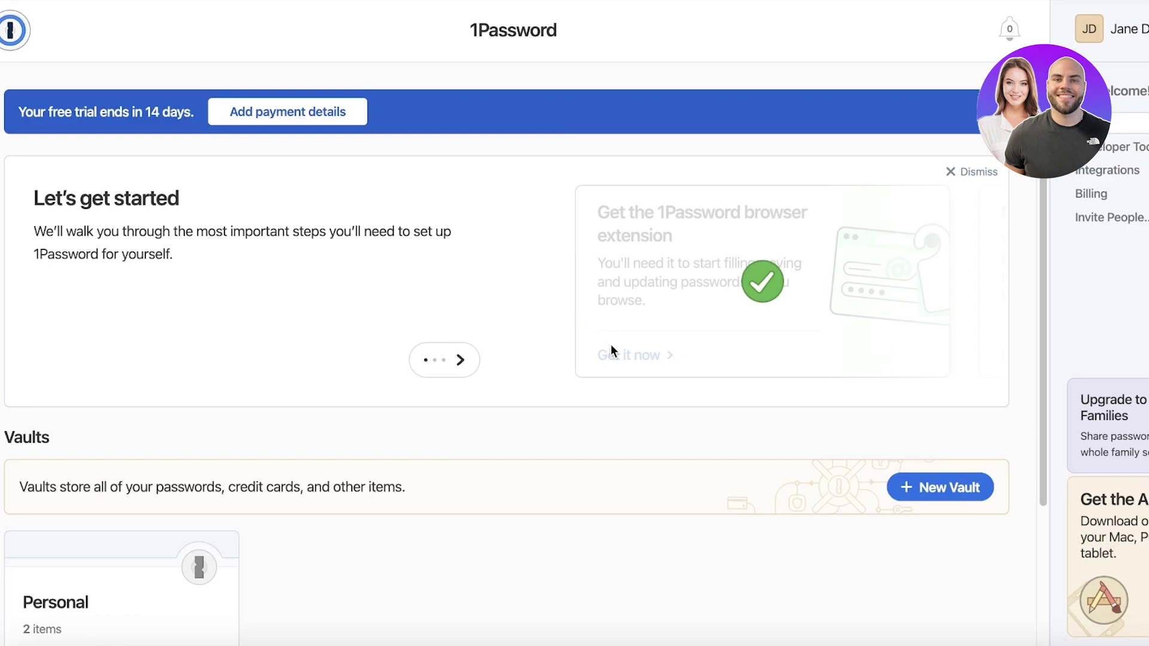
pyautogui.click(460, 360)
pyautogui.click(462, 361)
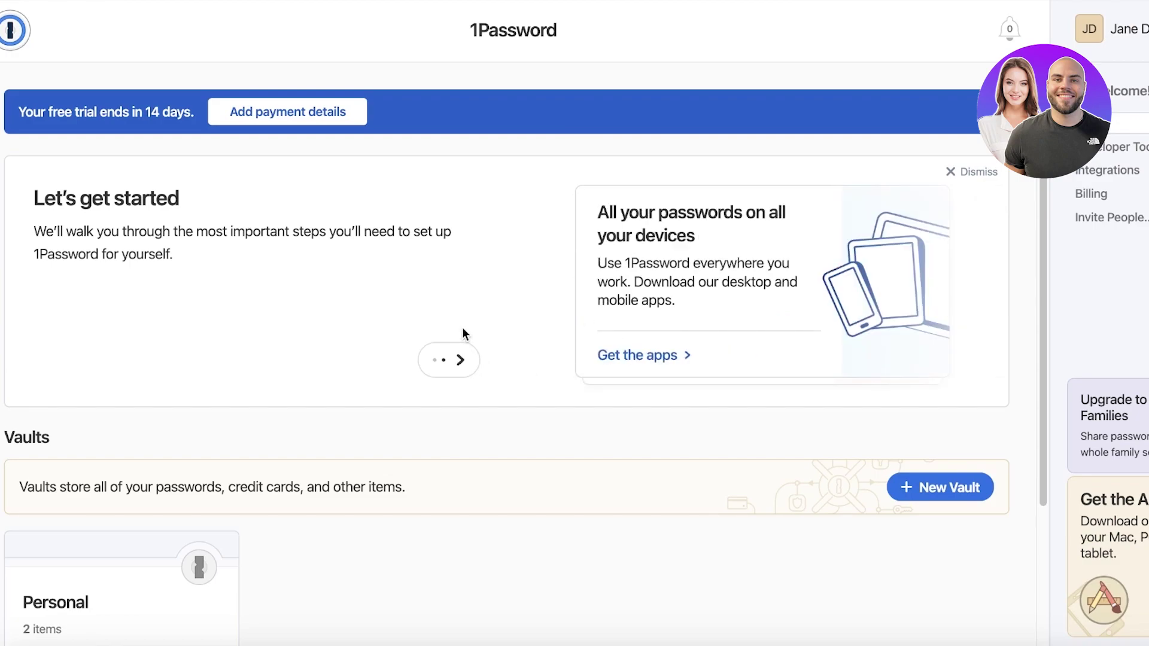
pyautogui.click(423, 362)
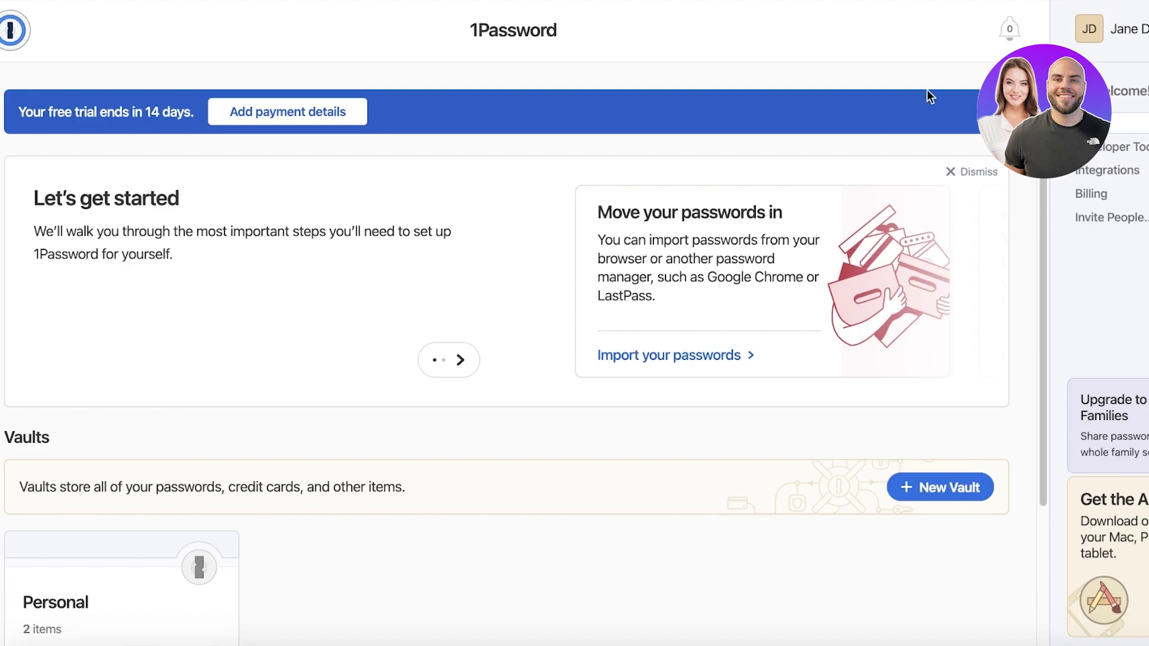
pyautogui.click(473, 362)
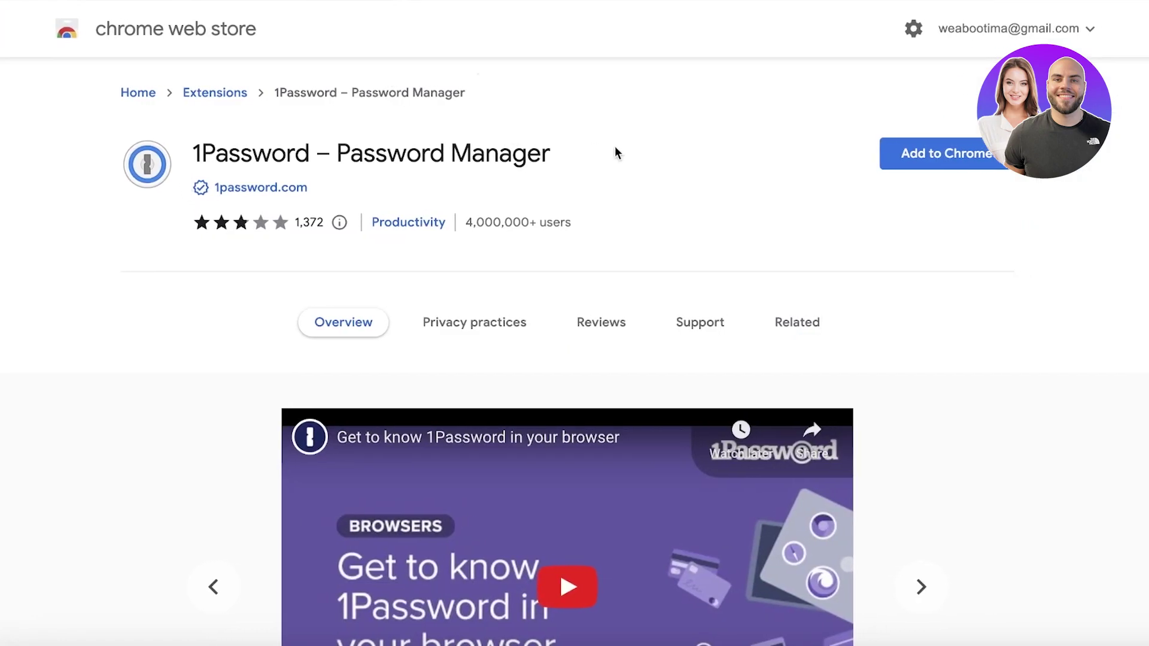
# Add the 1Password – Password Manager extension to Chrome and check the Extensions menu
pyautogui.click(970, 156)
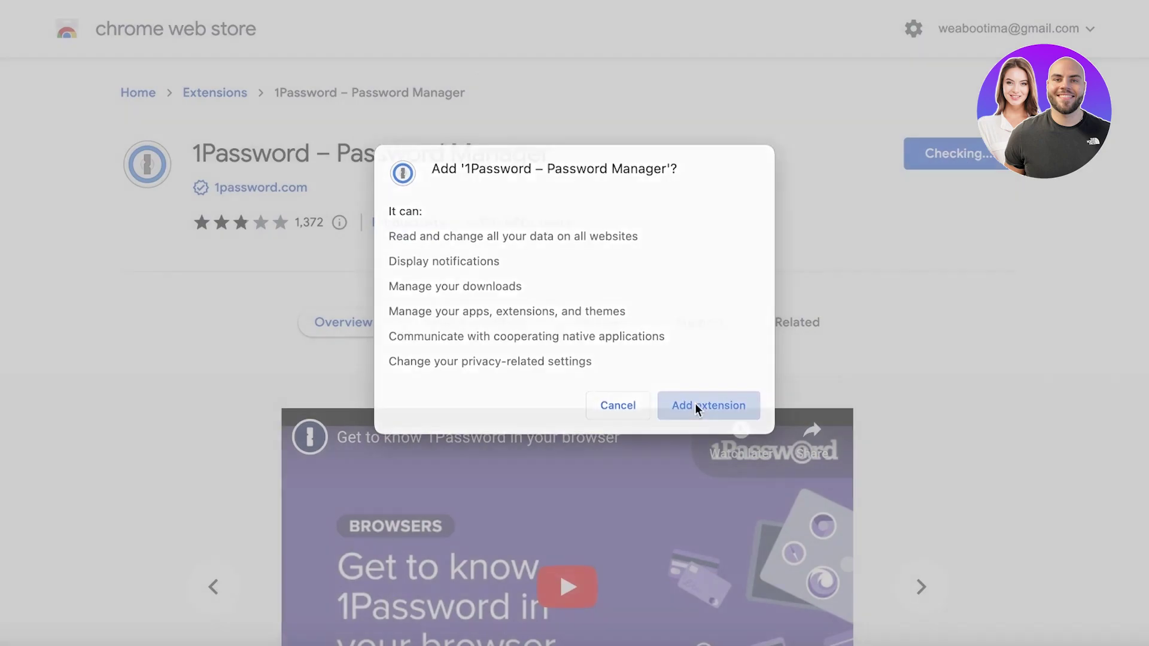
pyautogui.click(695, 405)
pyautogui.click(1092, 3)
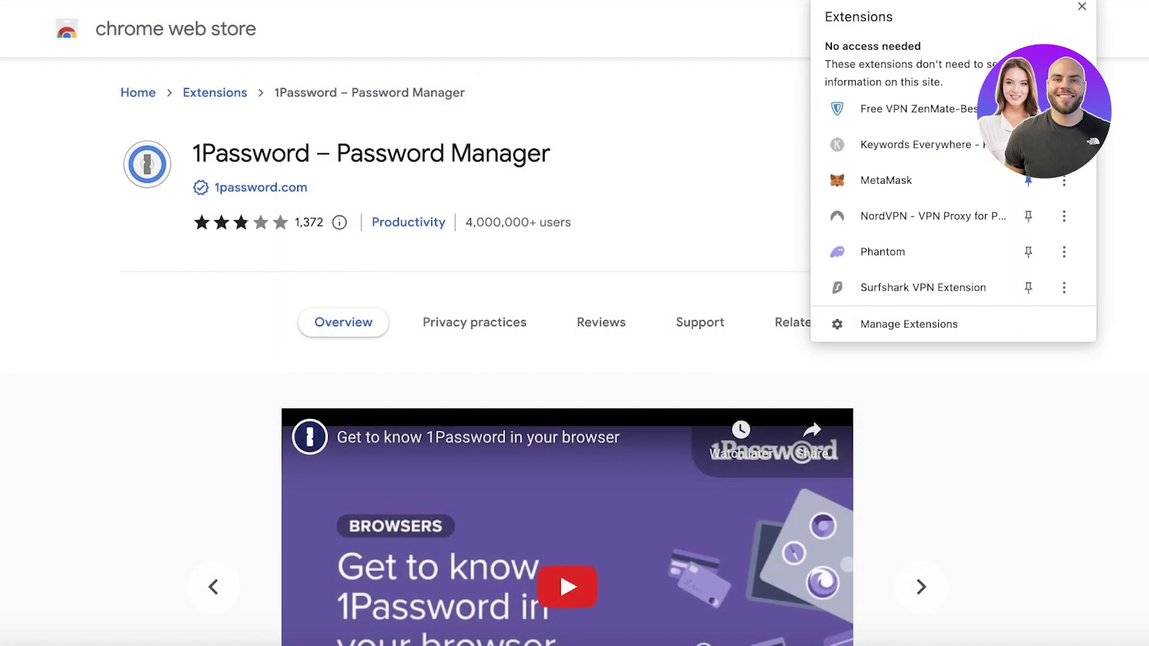
pyautogui.click(1123, 7)
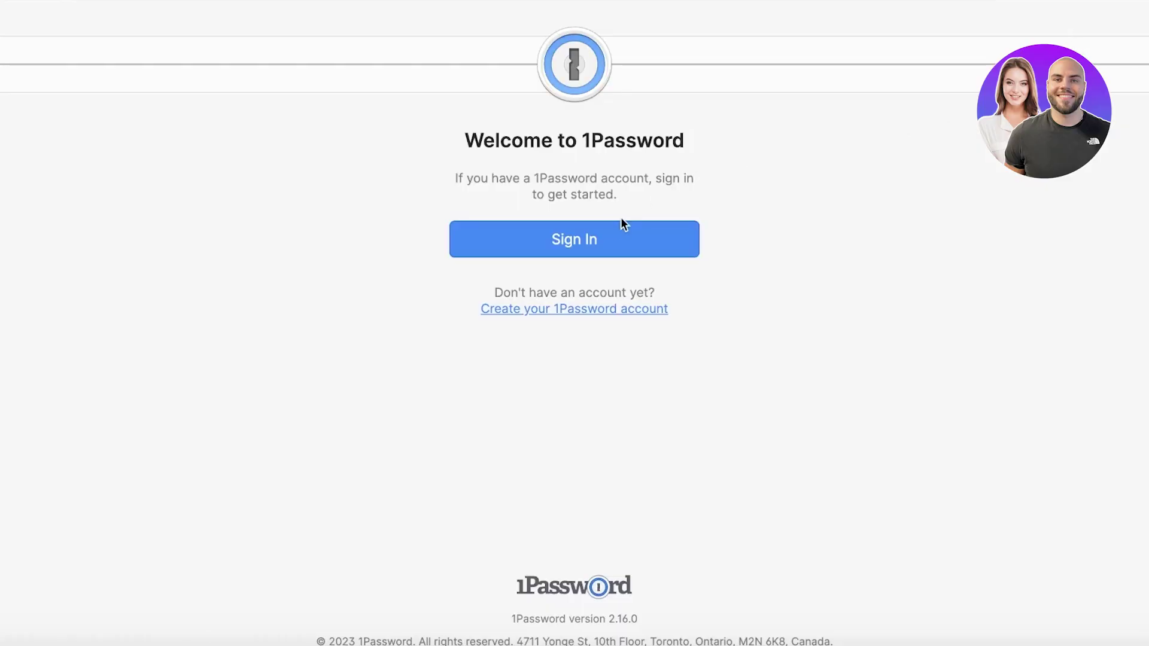
# Sign the 1Password extension in to the new account with the saved password
pyautogui.click(613, 232)
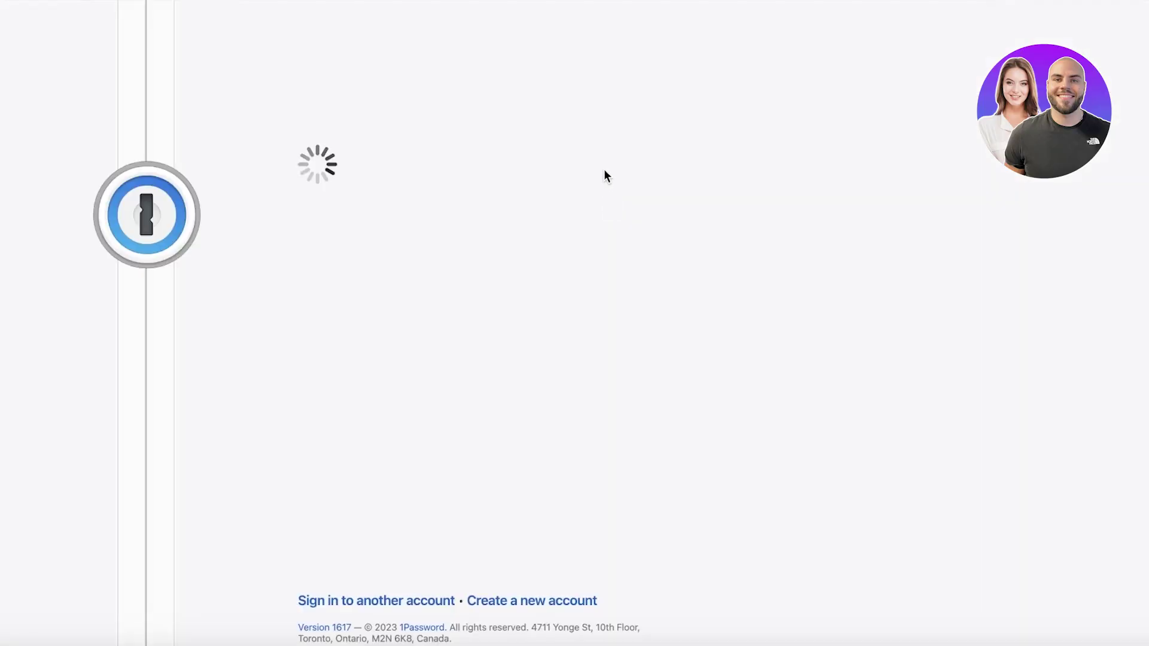
pyautogui.click(536, 213)
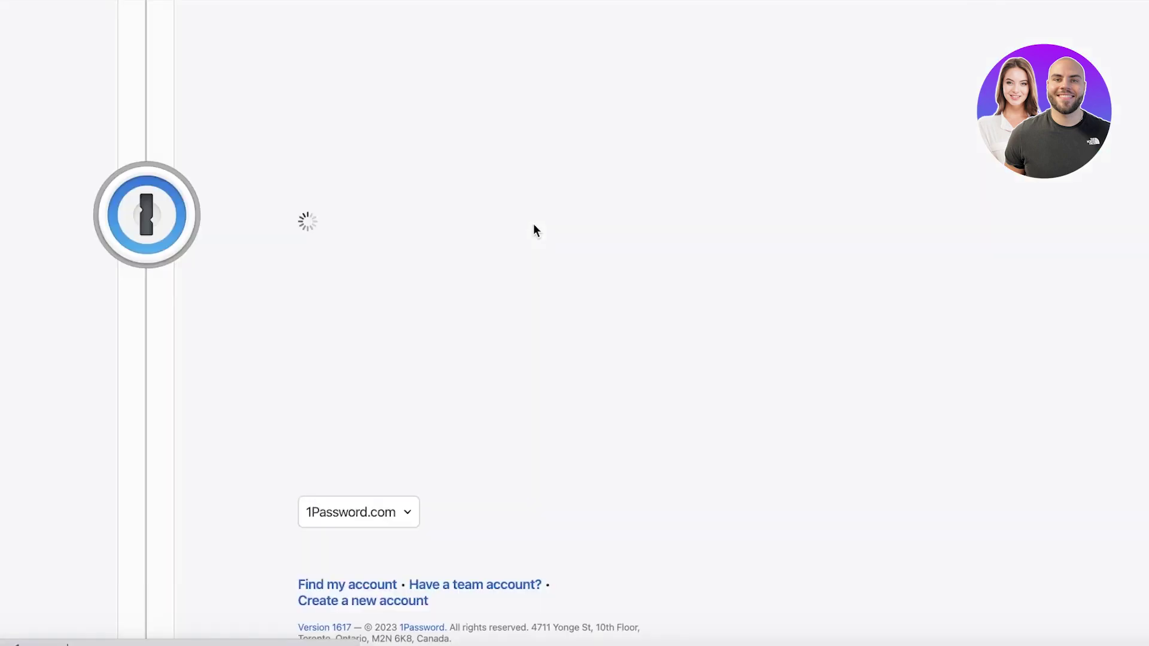
pyautogui.press('Return')
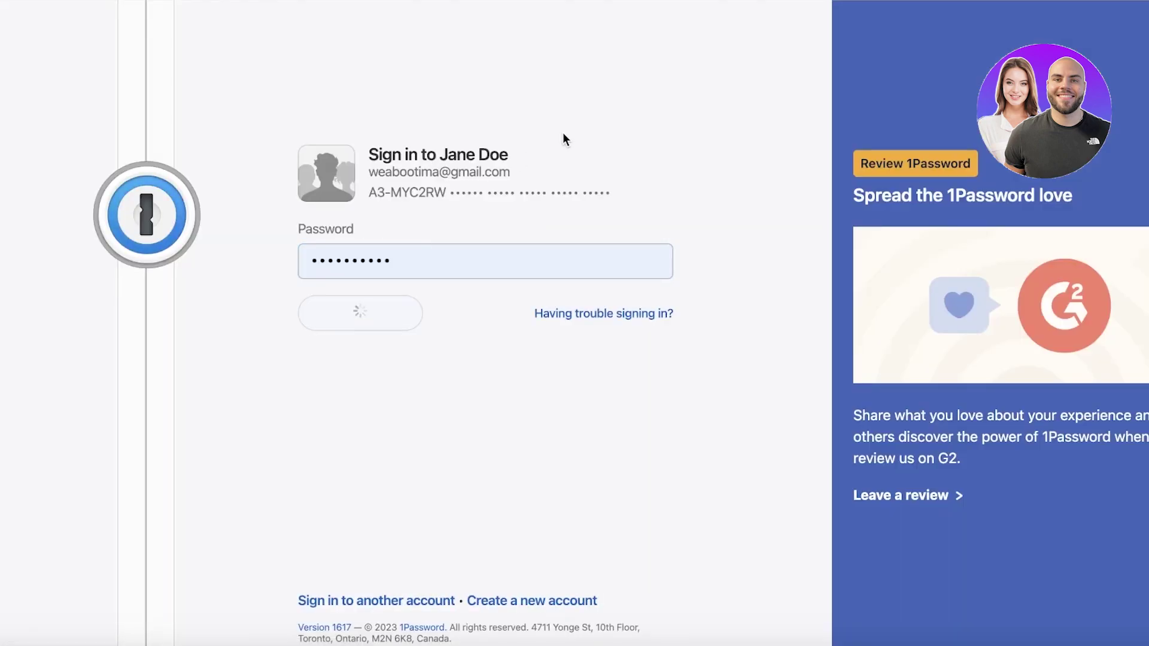
pyautogui.click(1072, 3)
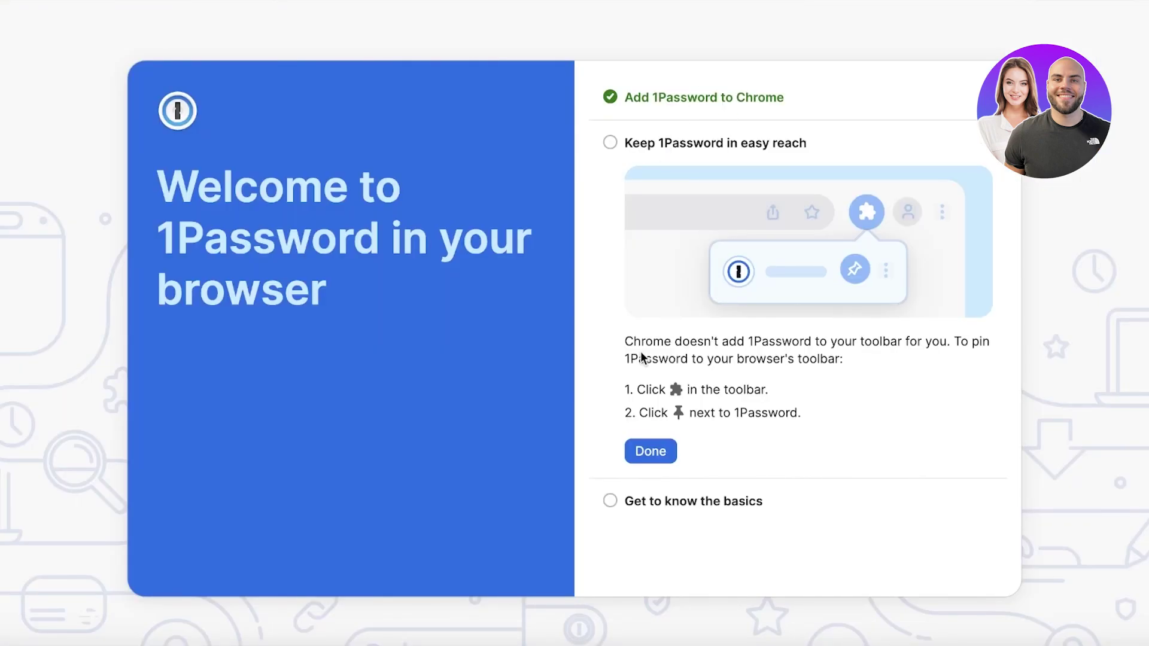
# Finish the keep-in-easy-reach welcome step and begin the save-and-fill tutorial
pyautogui.click(635, 446)
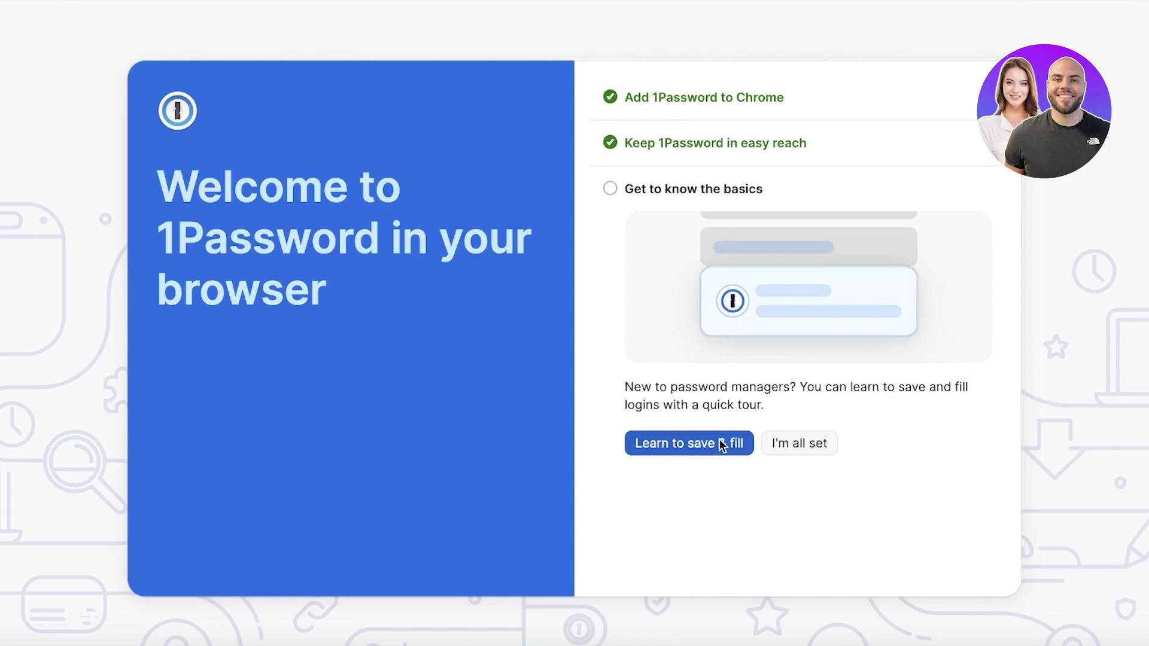
pyautogui.click(745, 442)
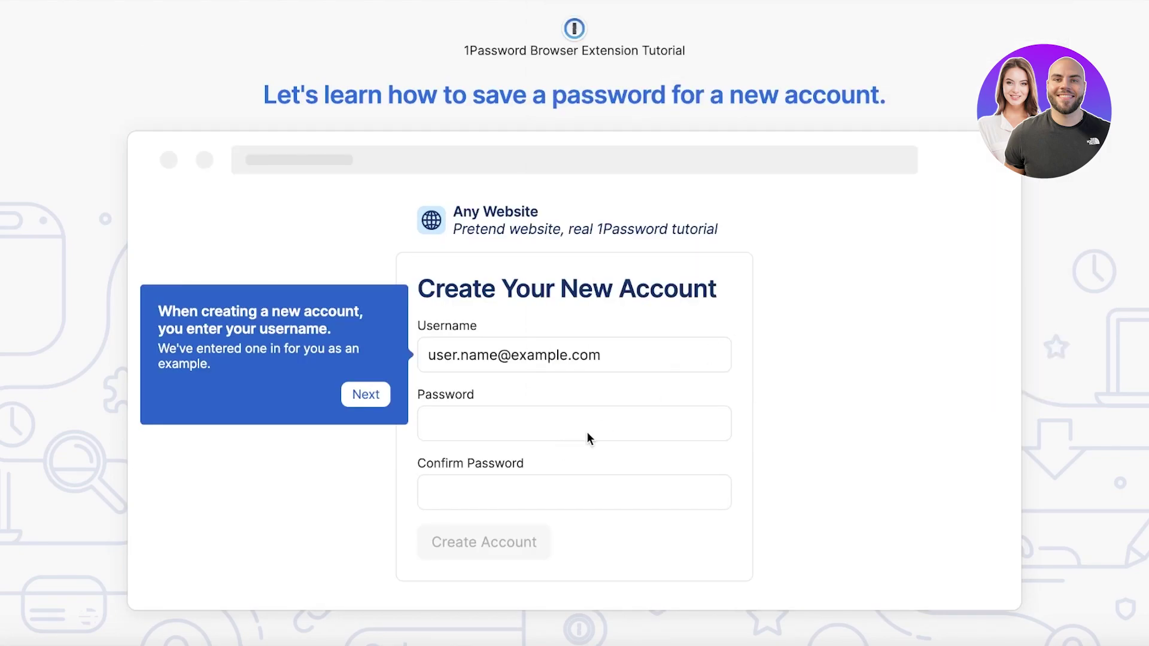
pyautogui.click(383, 393)
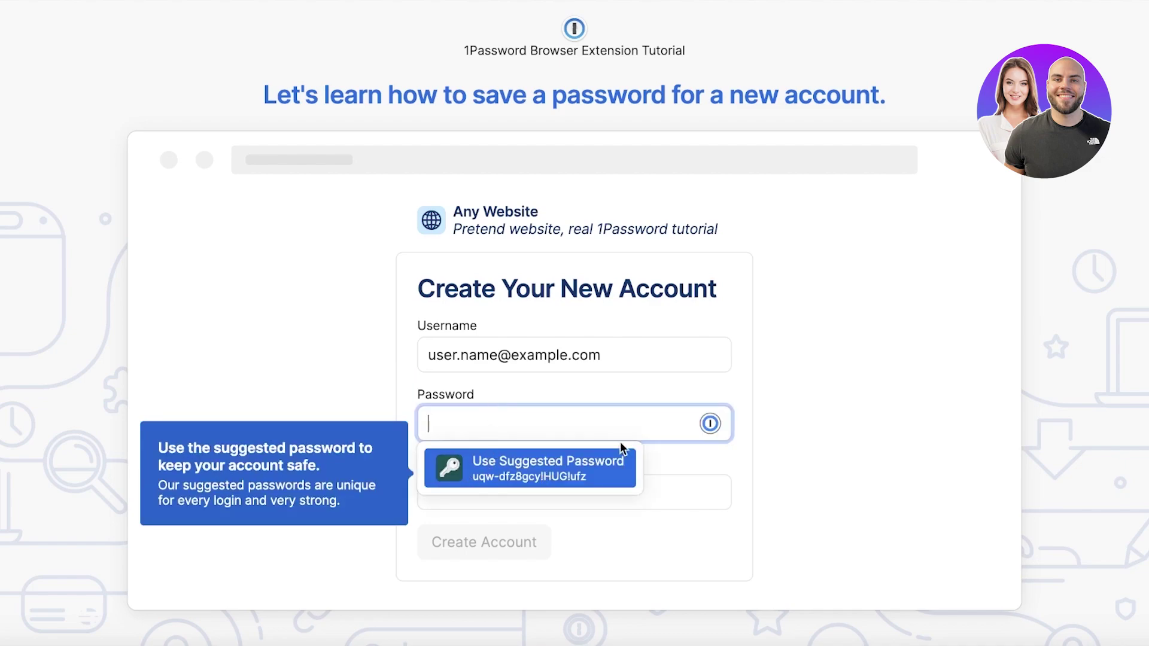
# Save the demo login with the suggested password to the Personal vault, then dismiss the popups
pyautogui.click(490, 476)
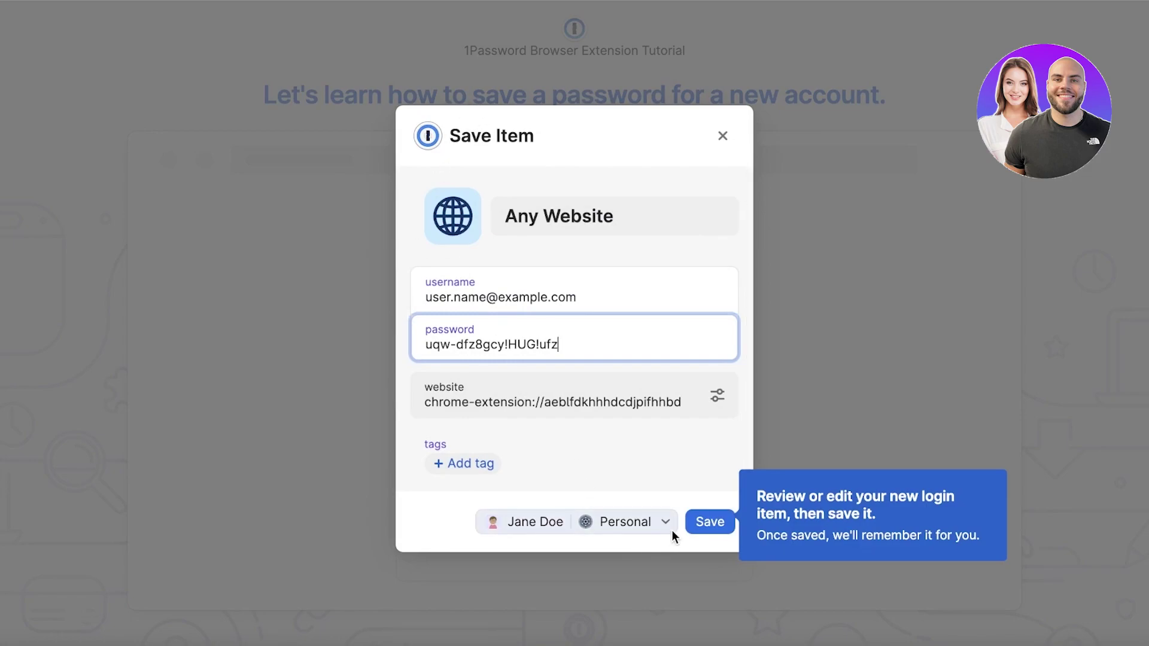
pyautogui.click(698, 530)
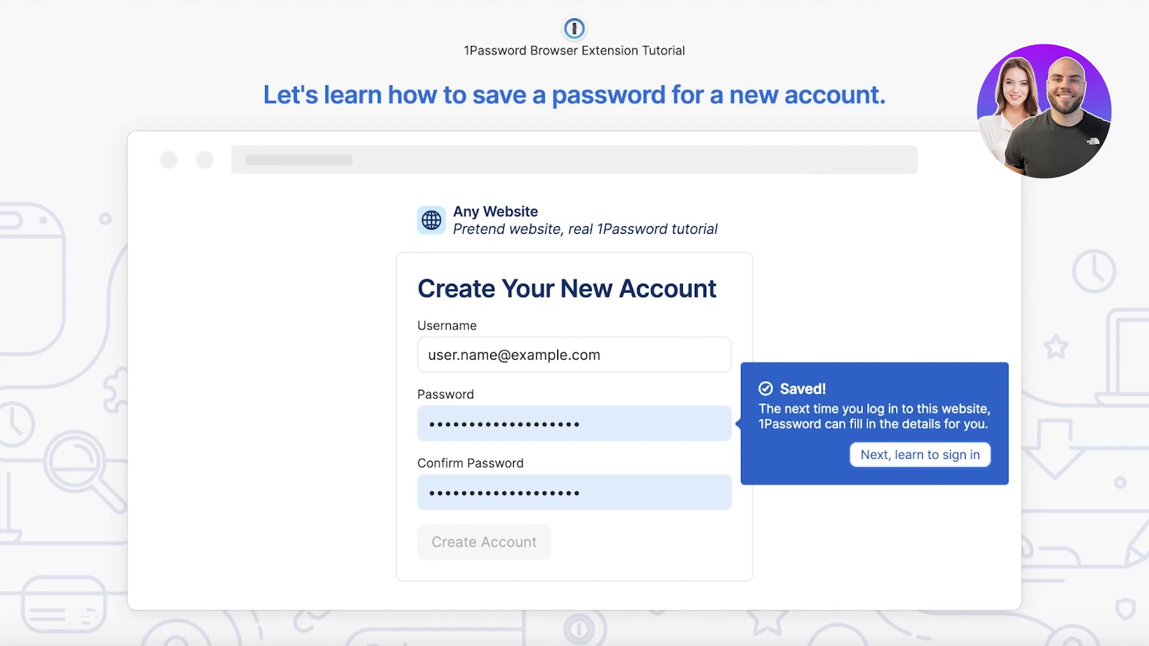
pyautogui.press('Escape')
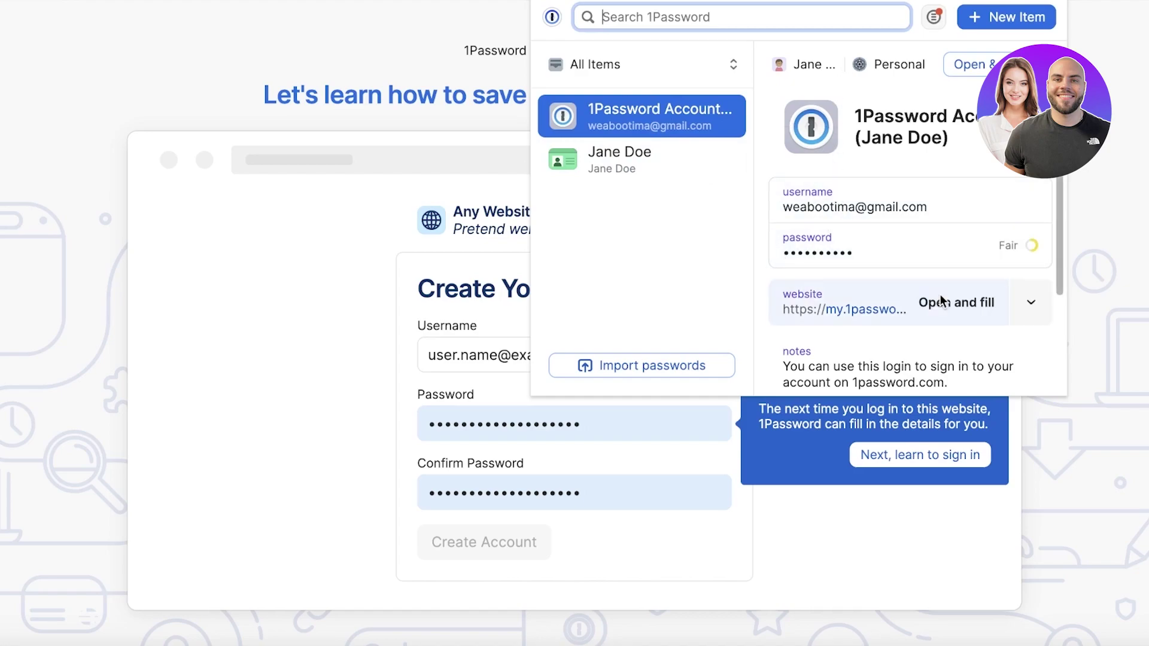
pyautogui.click(359, 464)
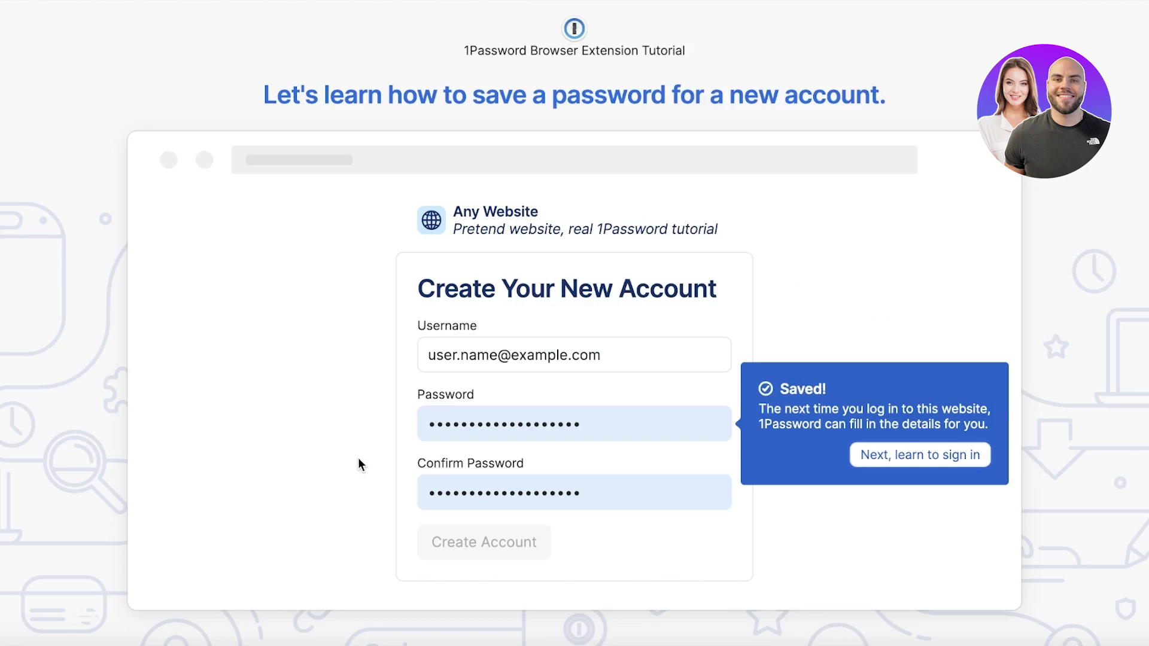